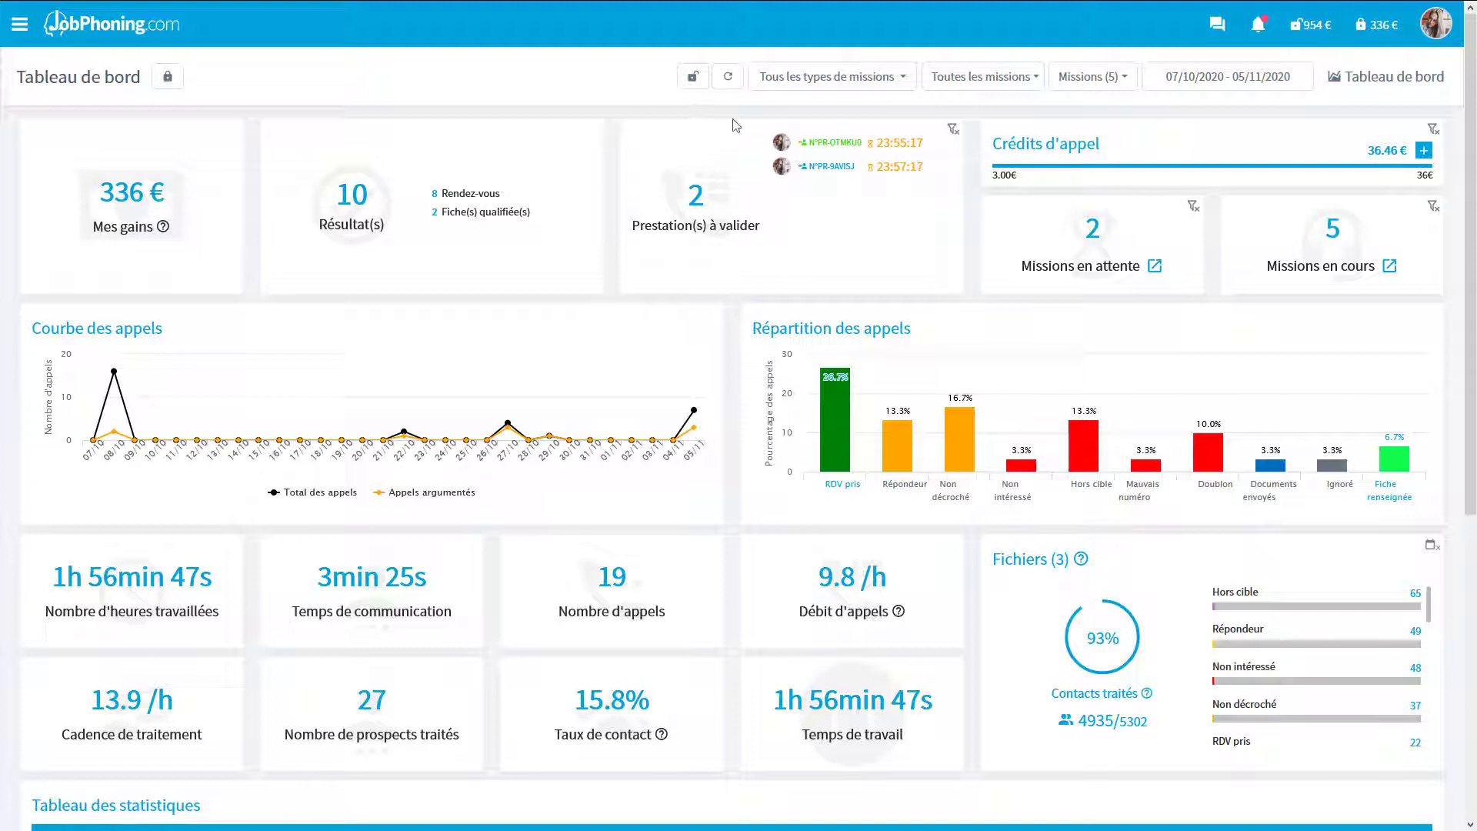
- Filter the dashboard to the Vente d'imprimantes mission only by deselecting the four other missions
left_click(789, 82)
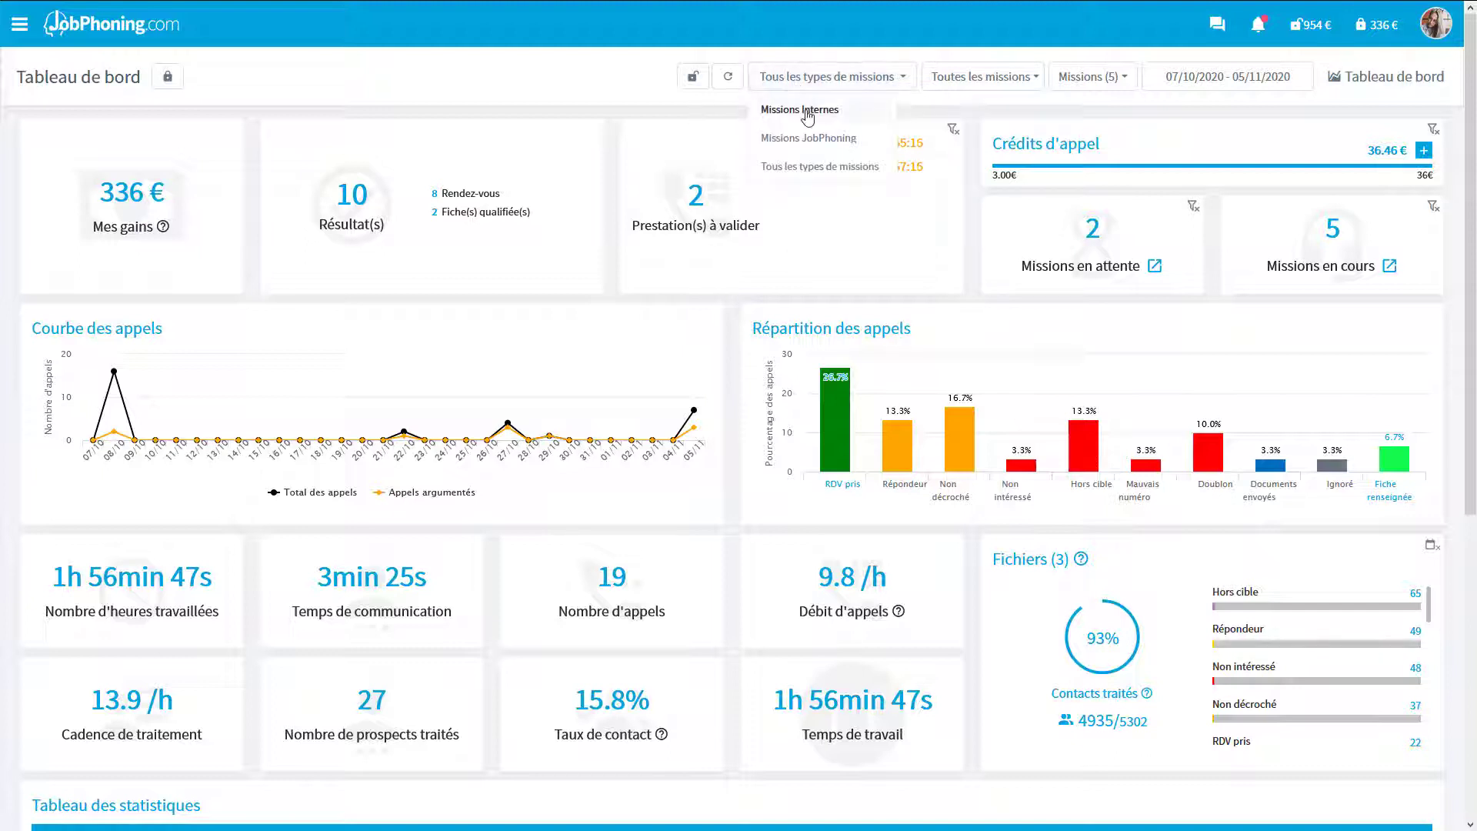
left_click(936, 78)
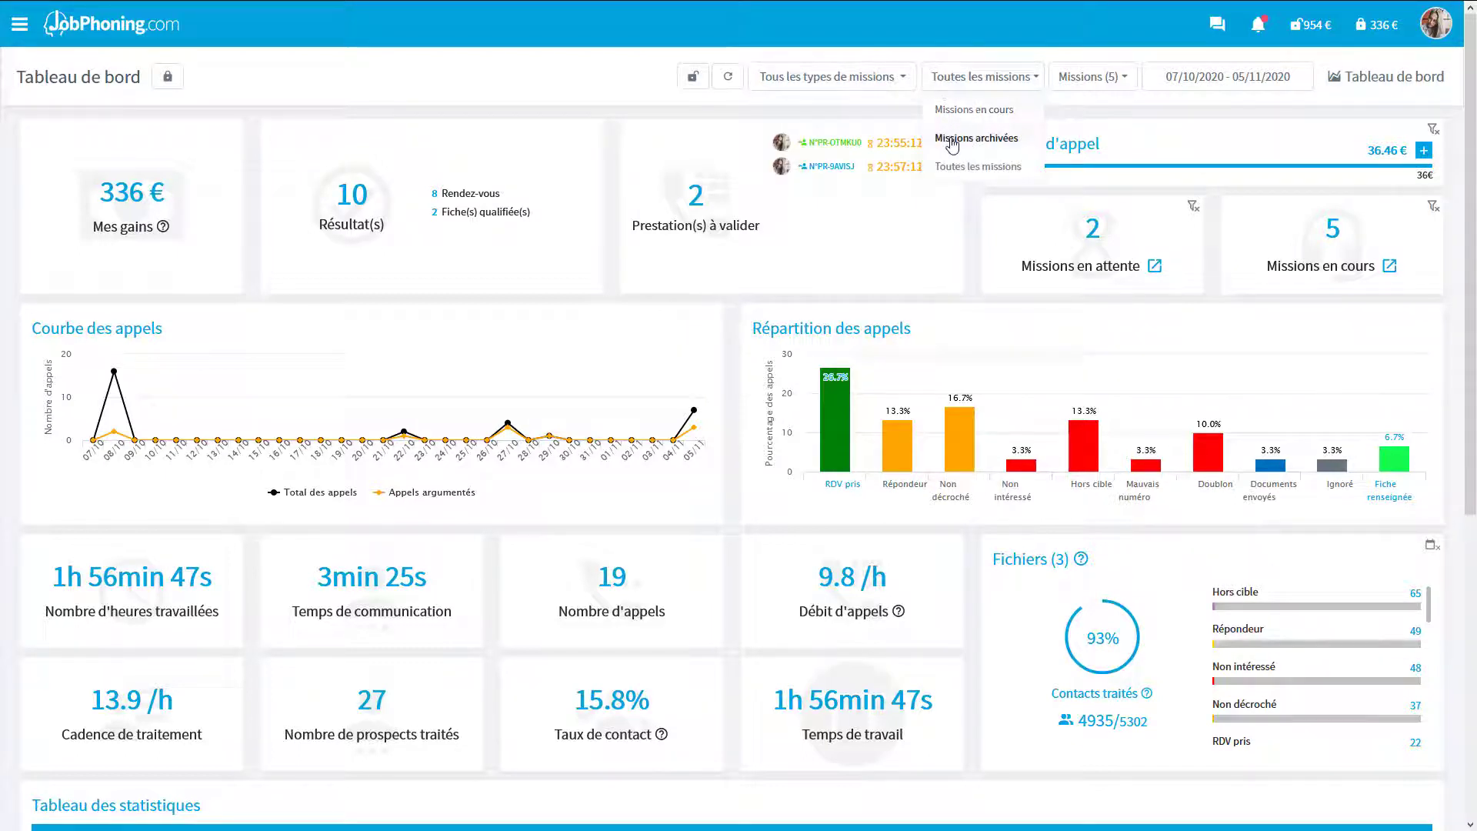
left_click(1071, 76)
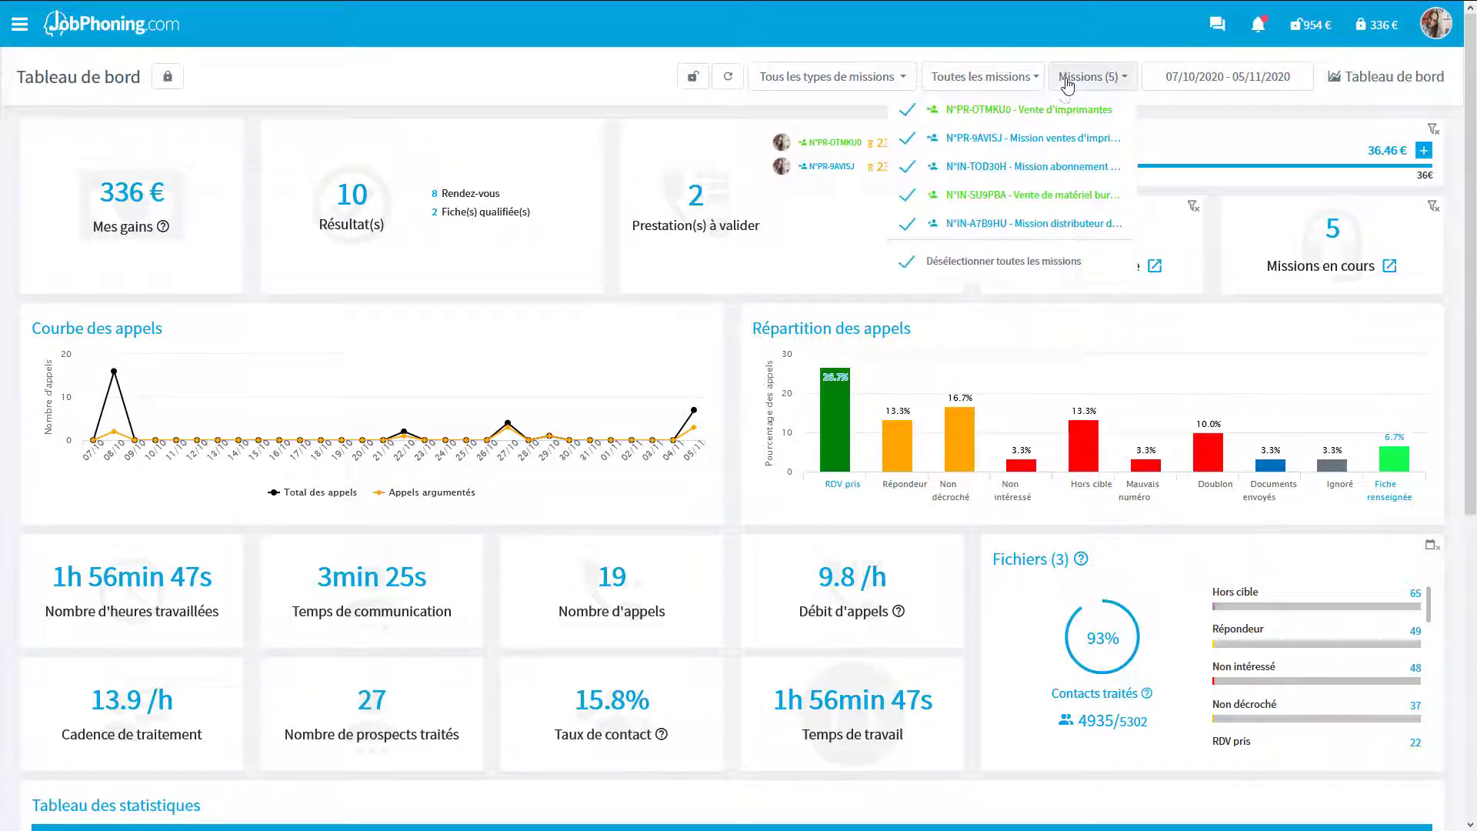
left_click(994, 223)
left_click(994, 195)
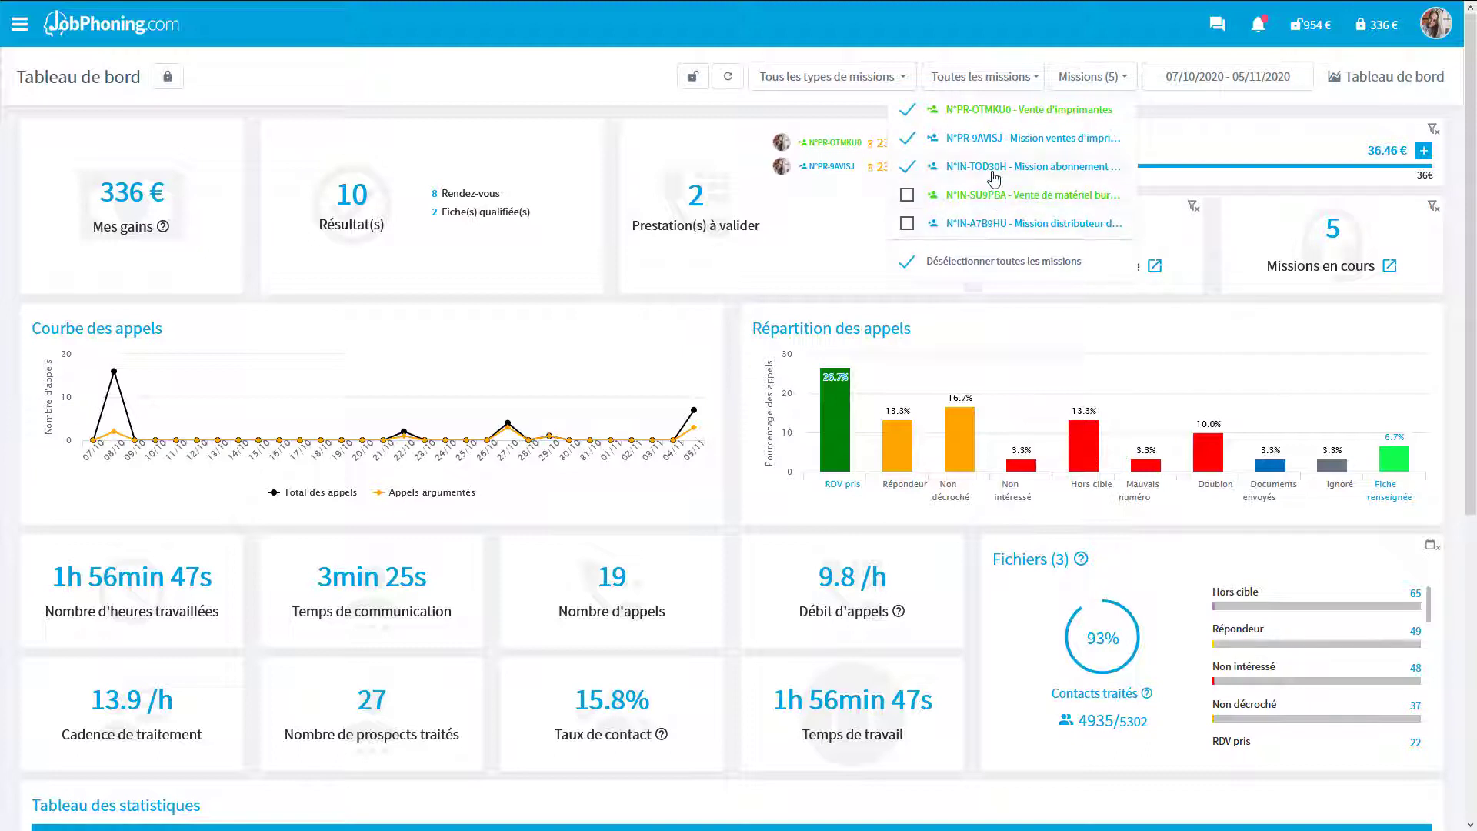
left_click(994, 166)
left_click(994, 140)
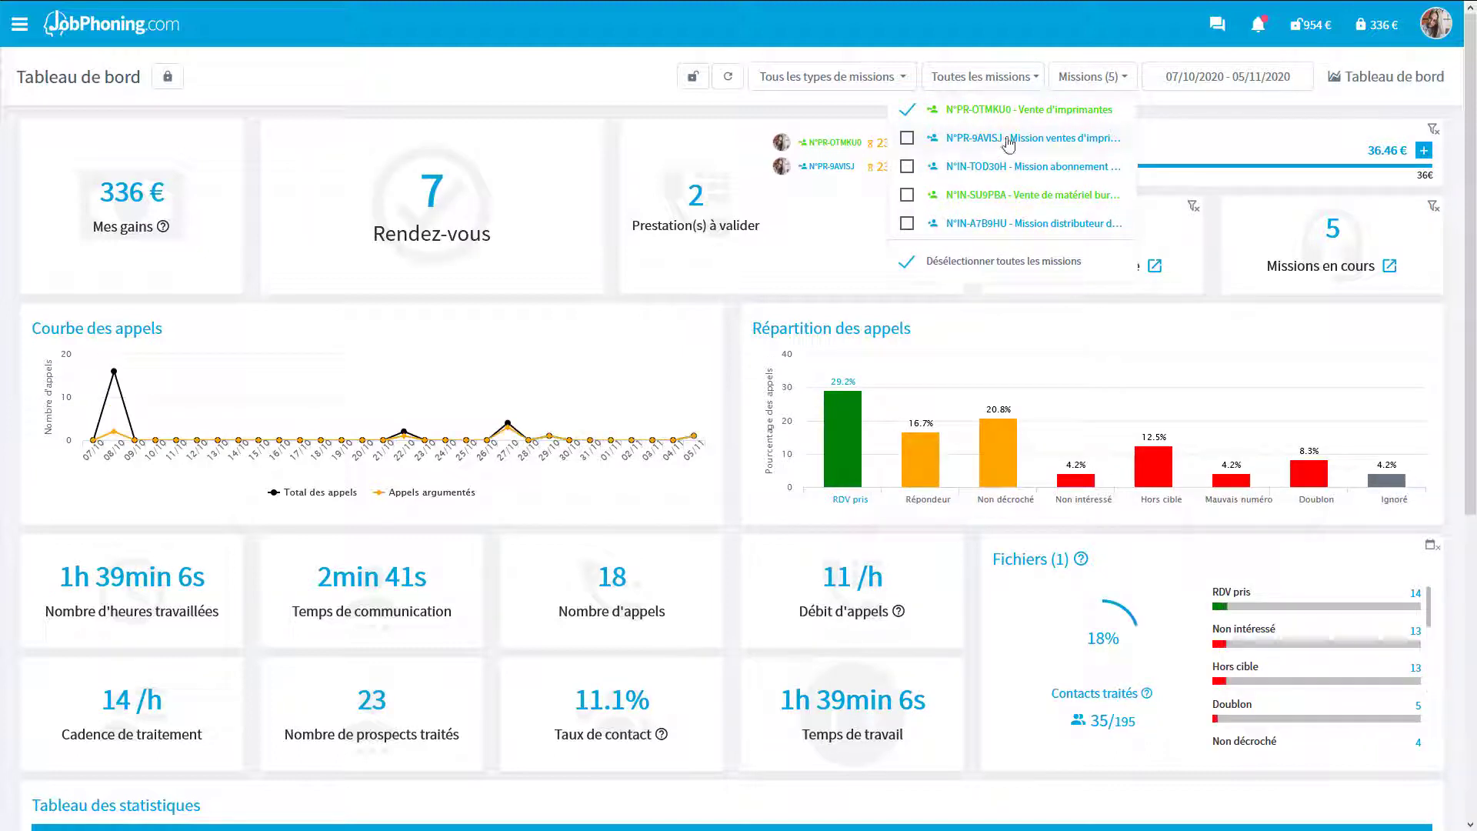
- Set the dashboard period to Mois dernier and reset the mission filters
left_click(1212, 76)
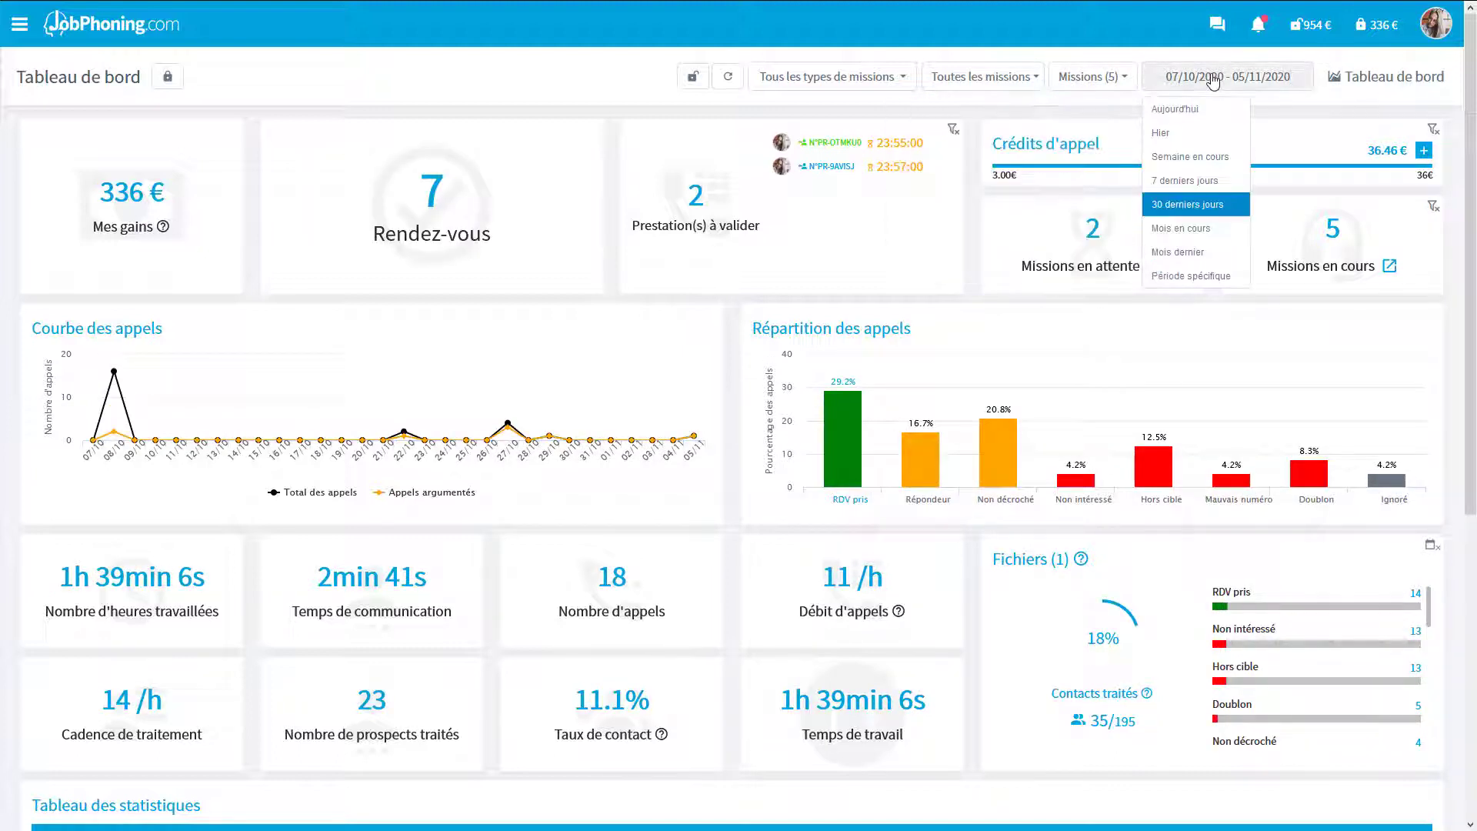
left_click(1197, 254)
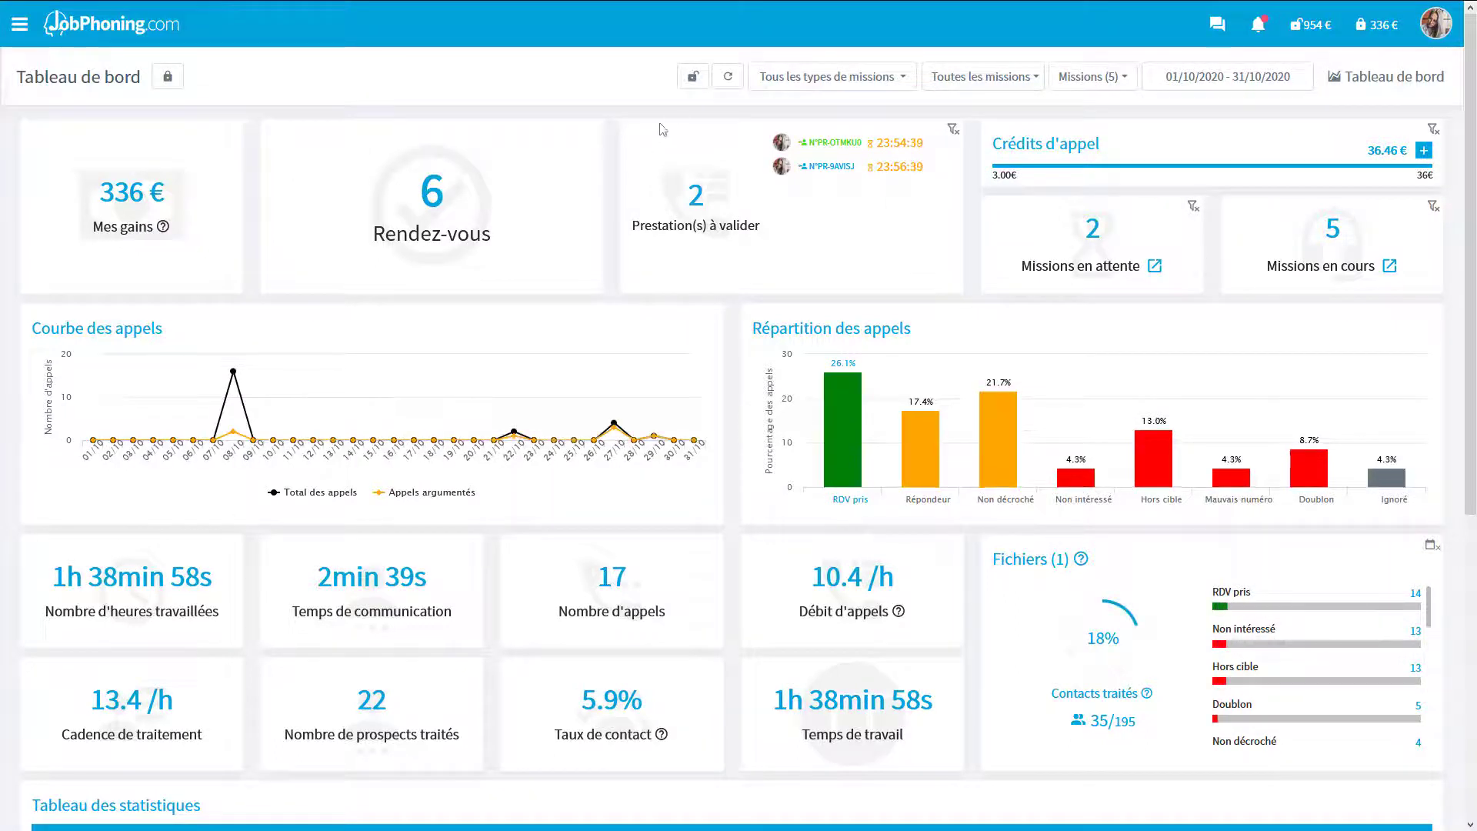
left_click(693, 78)
left_click(691, 81)
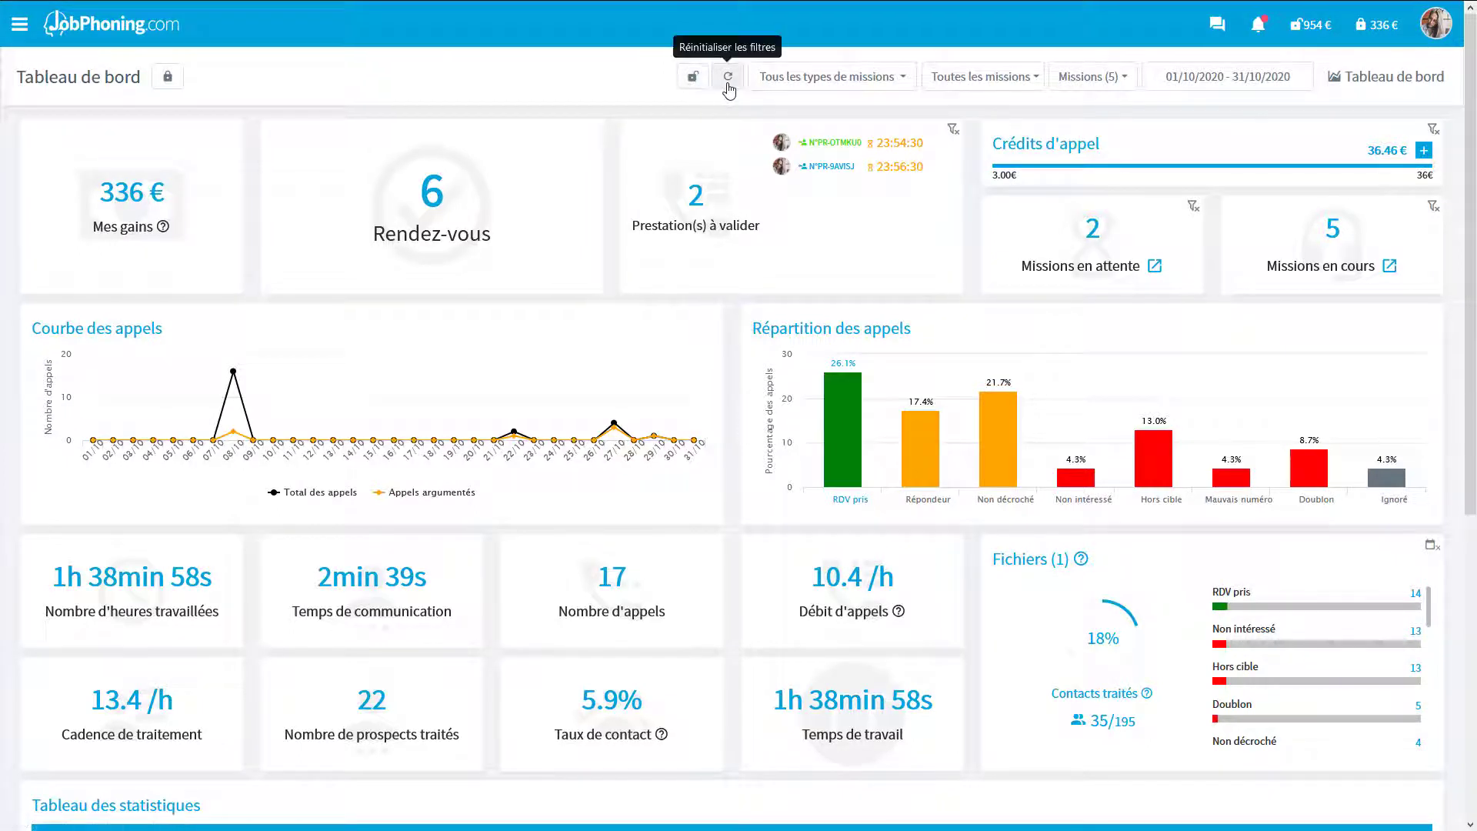
left_click(728, 83)
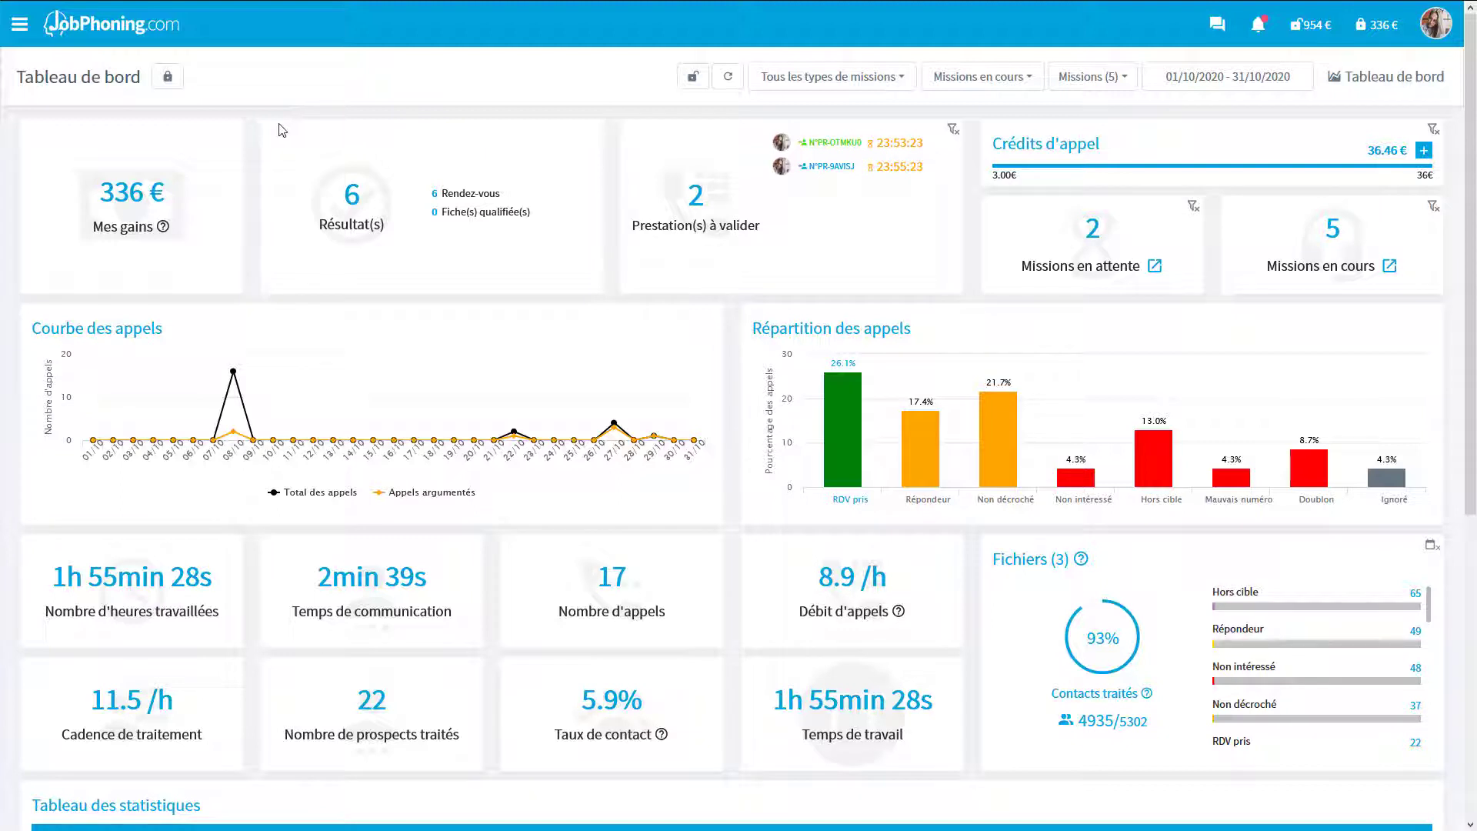
- Unlock the dashboard layout and widen the Résultat(s) block, switching its proportions setting between the two resizes
left_click(168, 87)
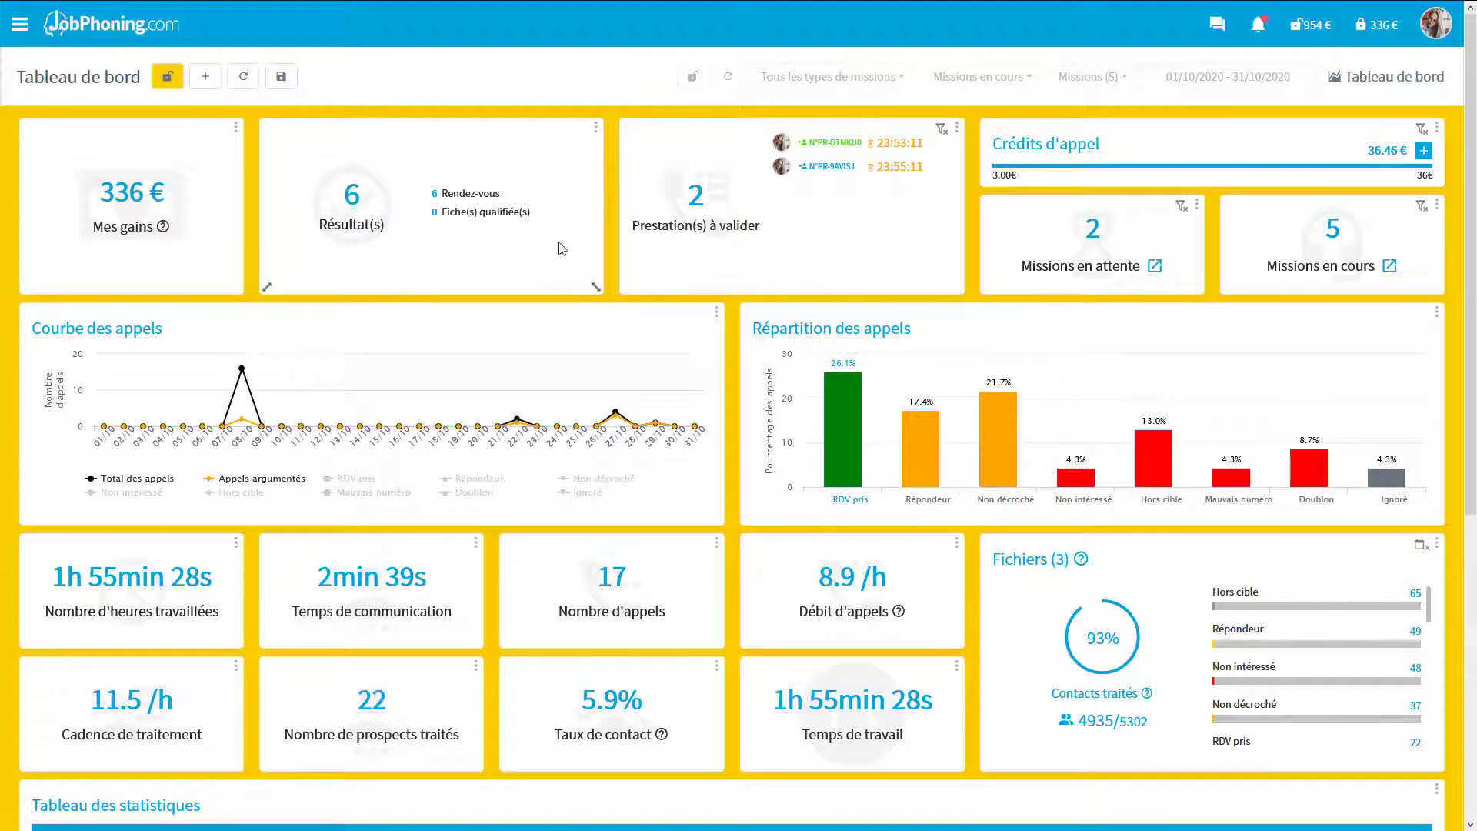
left_click_drag(597, 287, 635, 318)
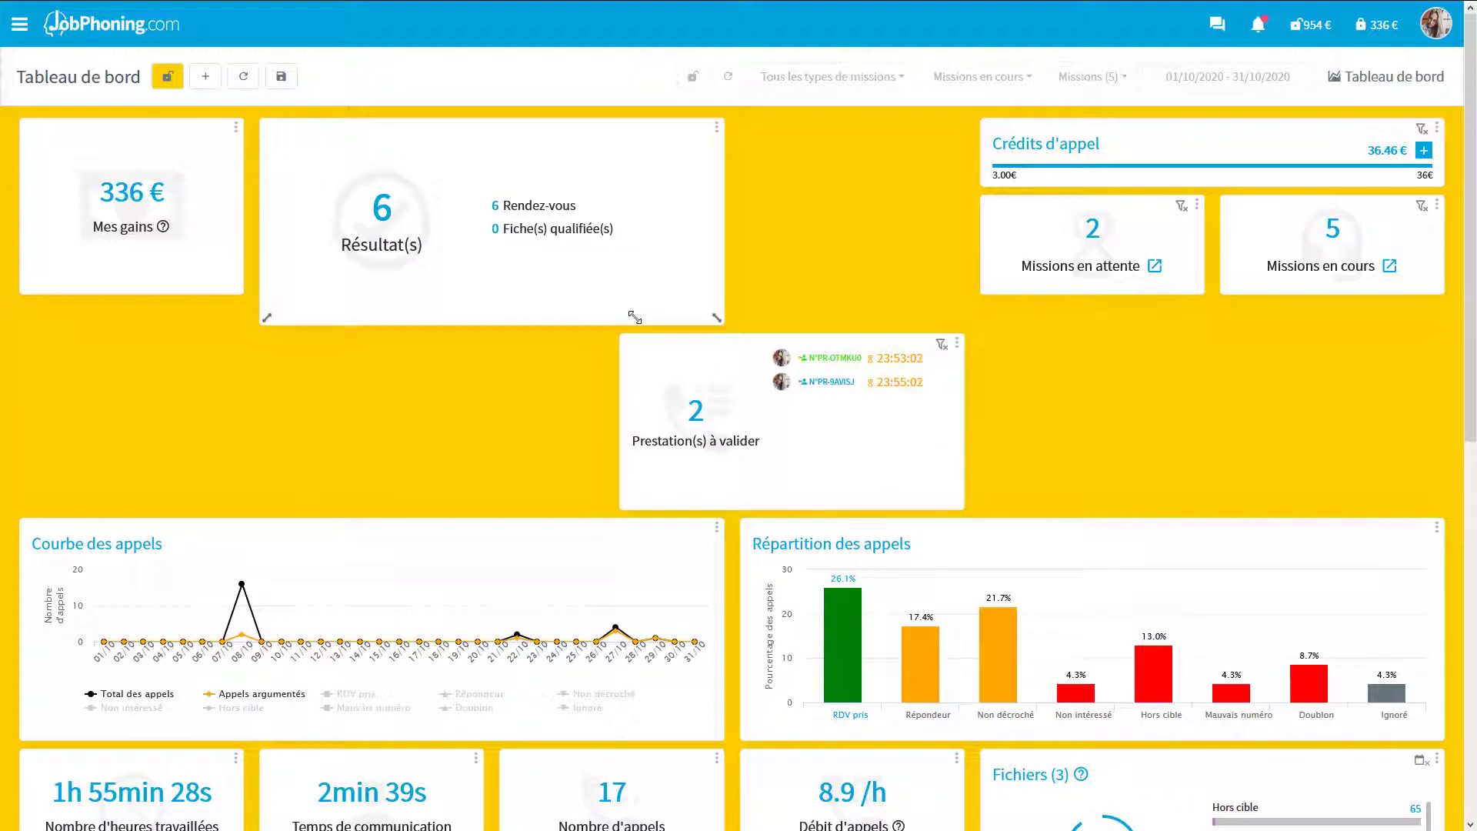
left_click(716, 128)
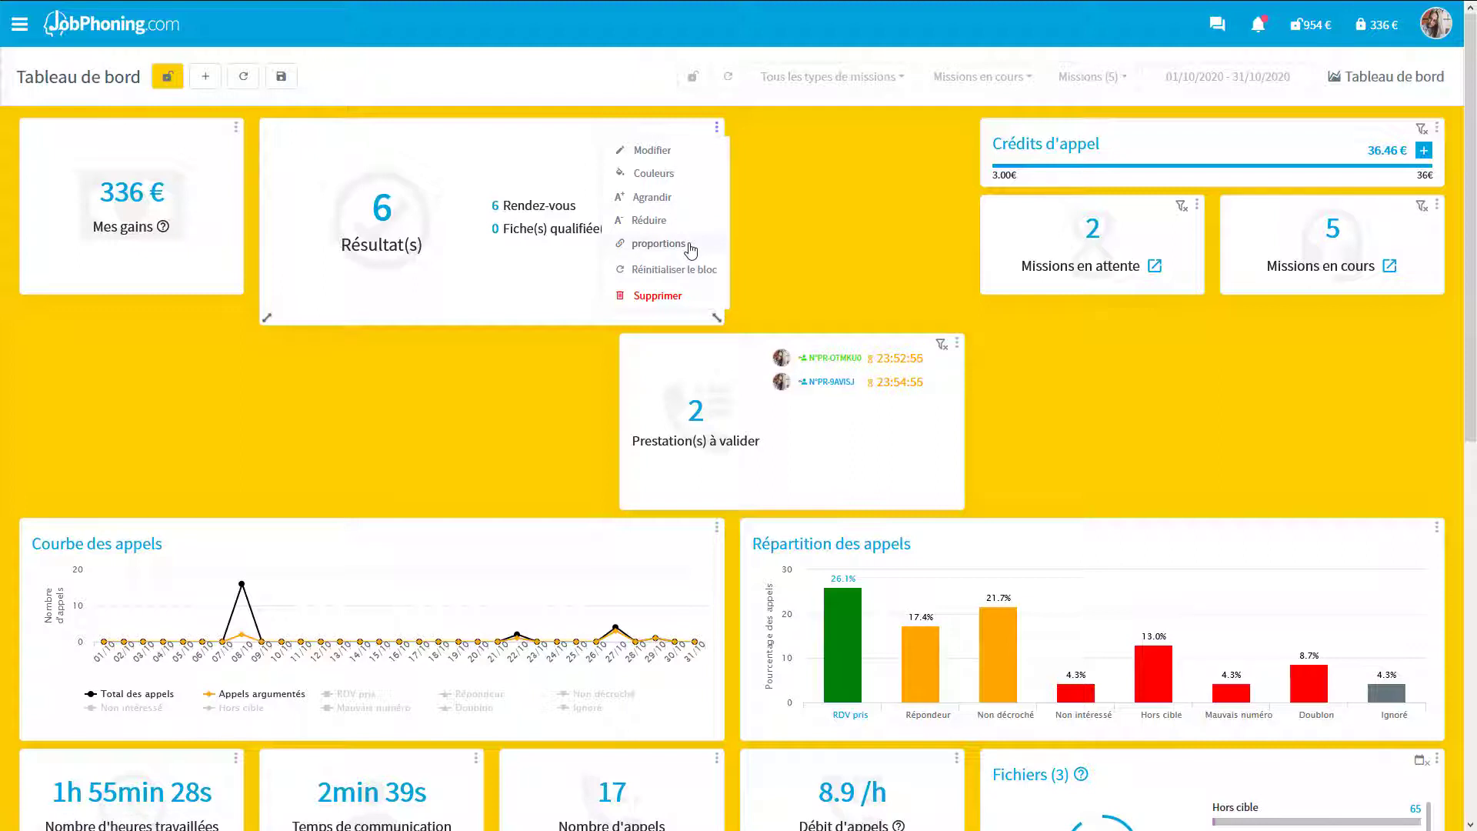
left_click(659, 244)
left_click_drag(716, 319, 854, 219)
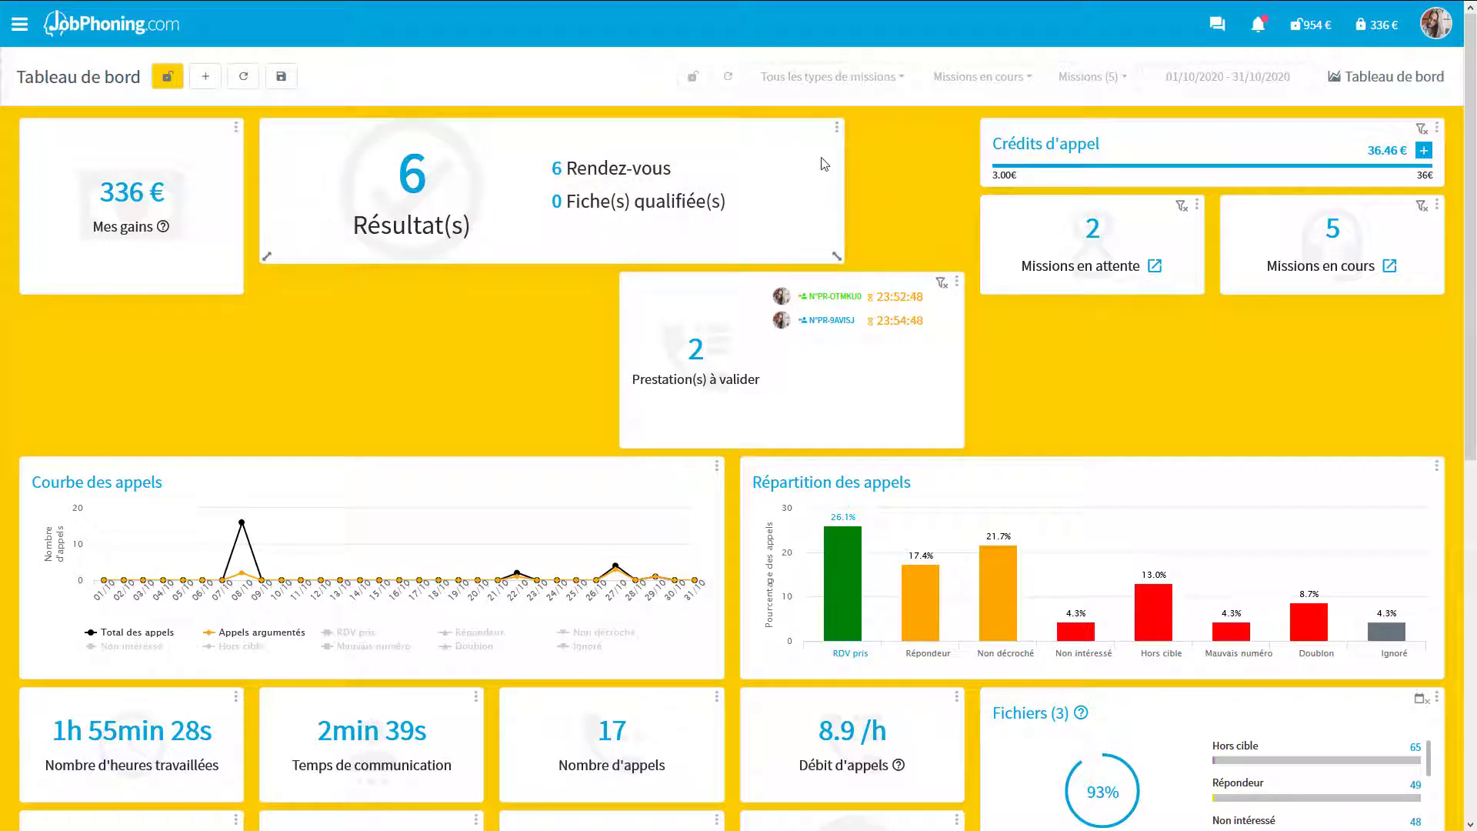
- Define a conditional colour for the Résultat(s) block: red when the value is Inférieur à 10
left_click(836, 128)
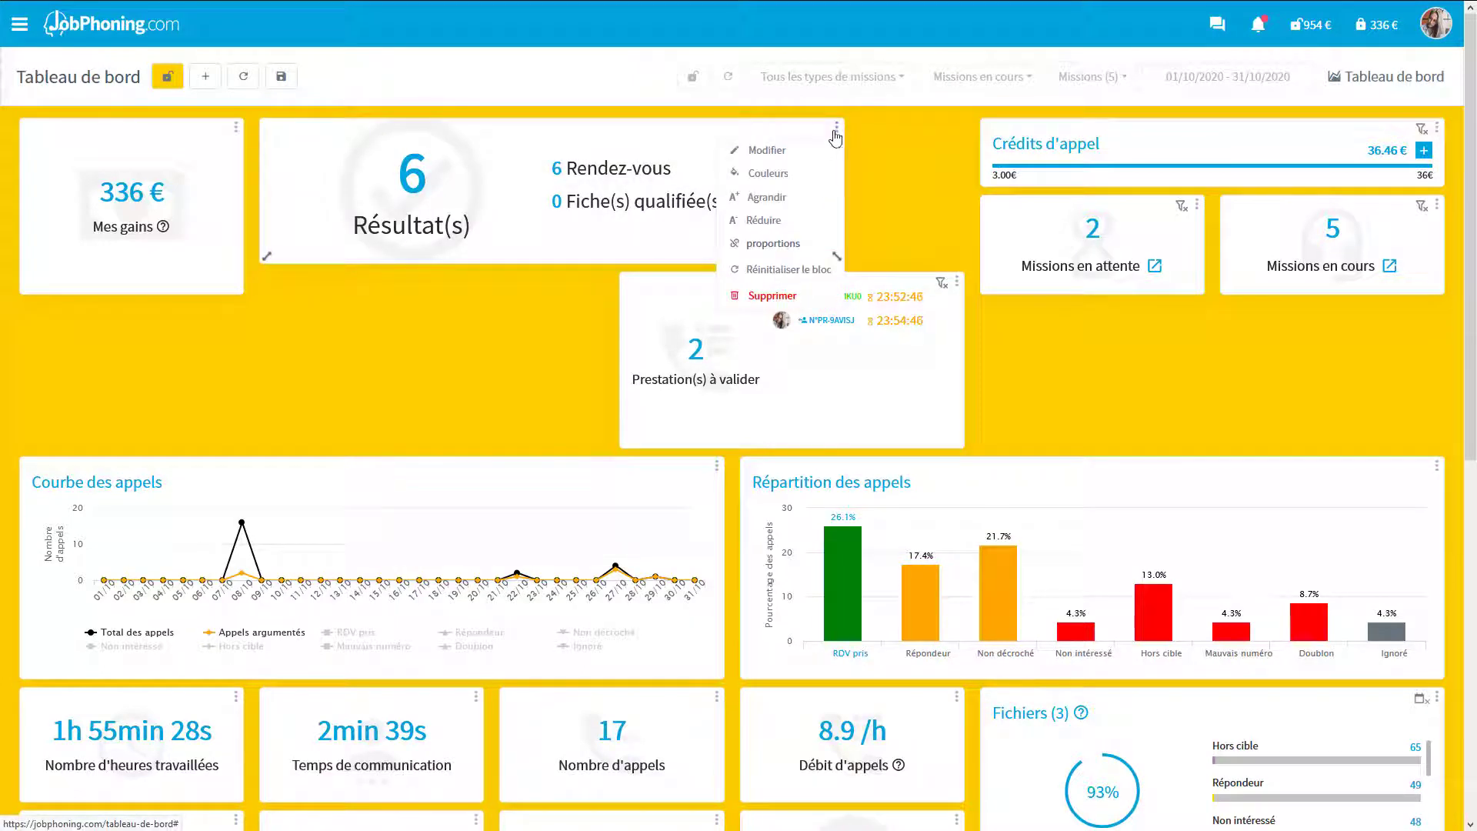
left_click(808, 181)
left_click(490, 423)
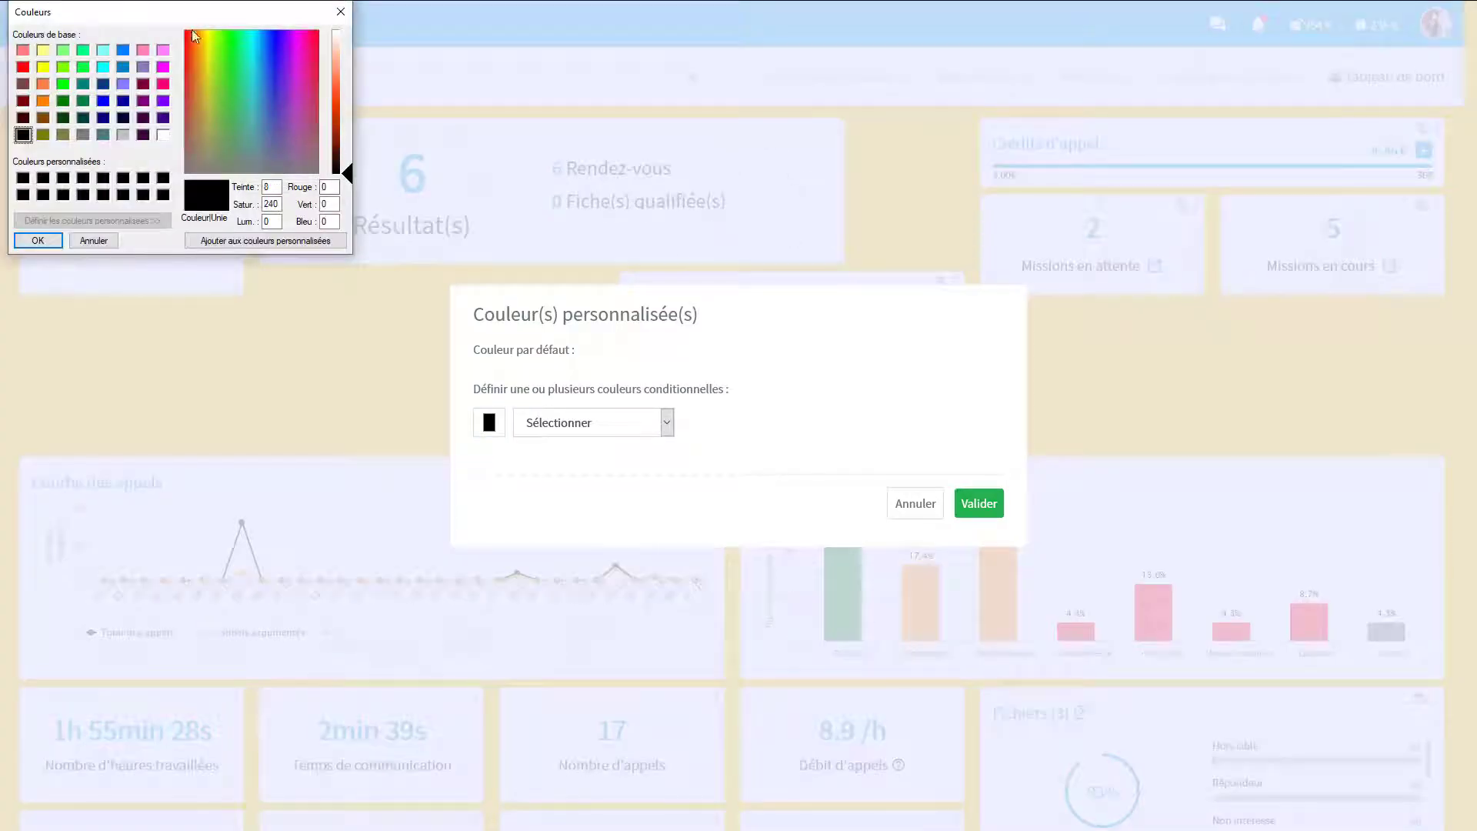
left_click(334, 100)
left_click(36, 245)
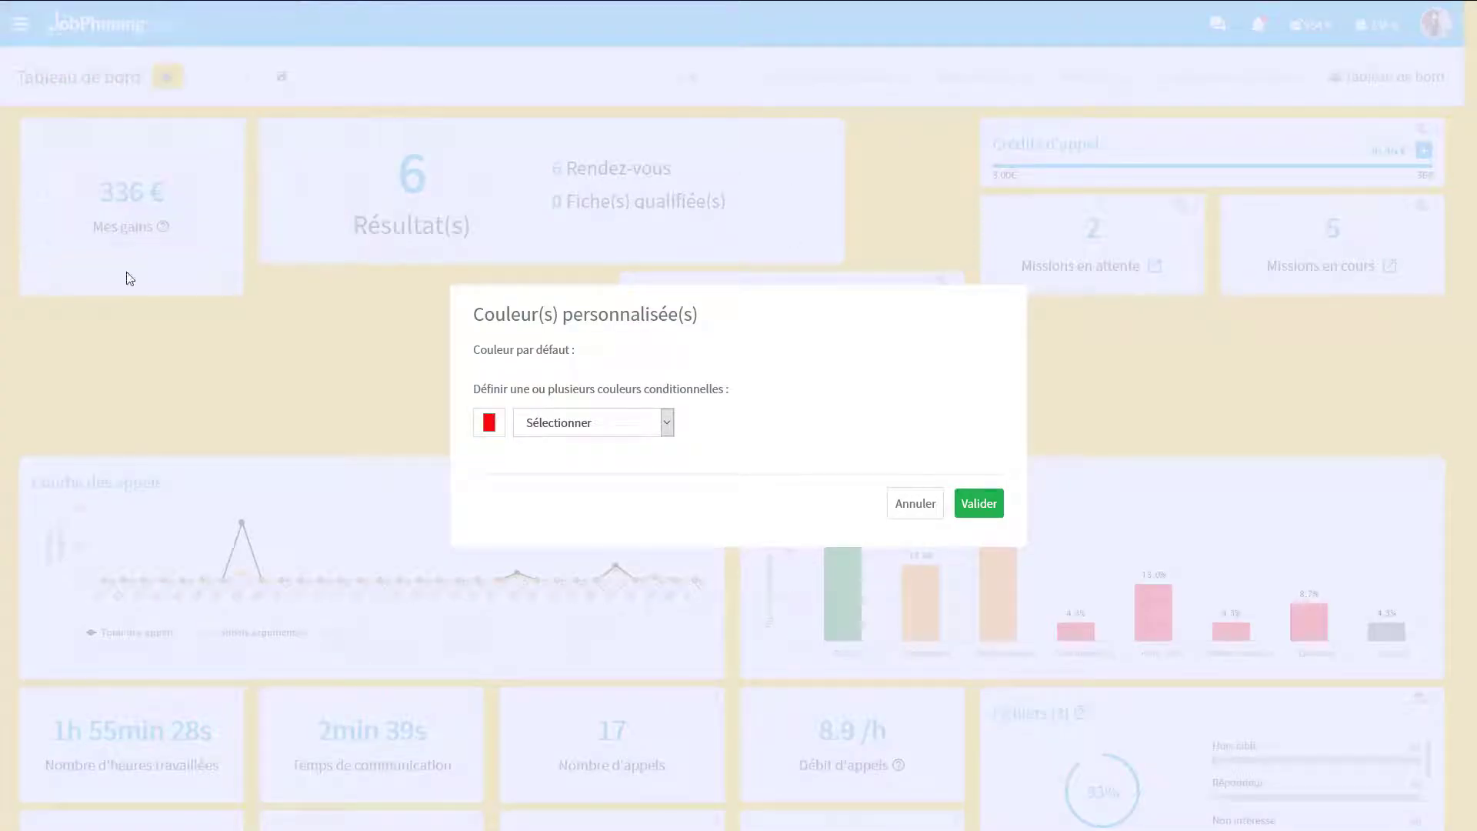
left_click(666, 423)
left_click(604, 568)
left_click(715, 422)
type("10")
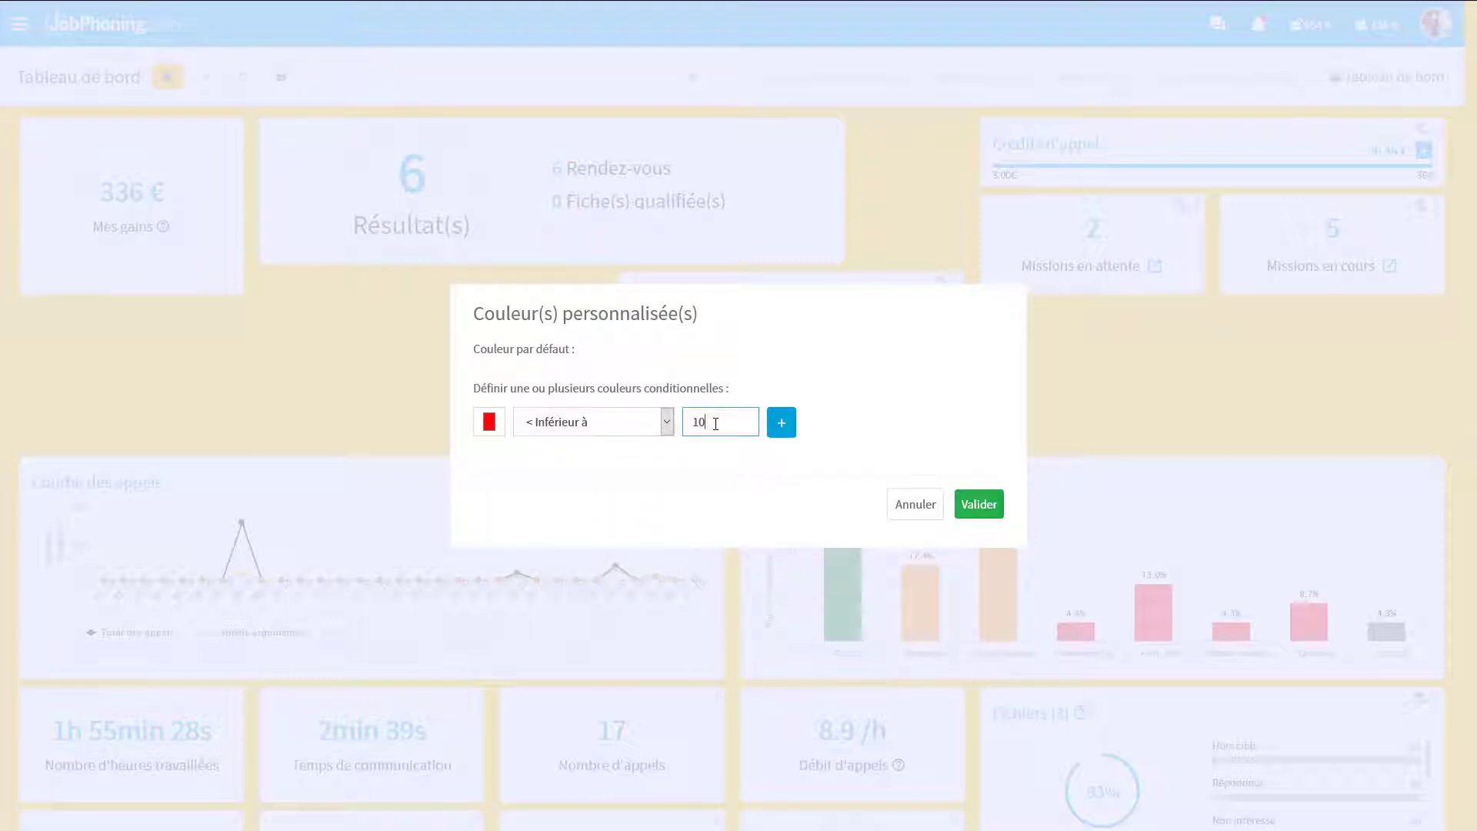
- Add a second conditional colour, green with the condition Supérieur ou égal à, and validate the block's custom colours
left_click(818, 422)
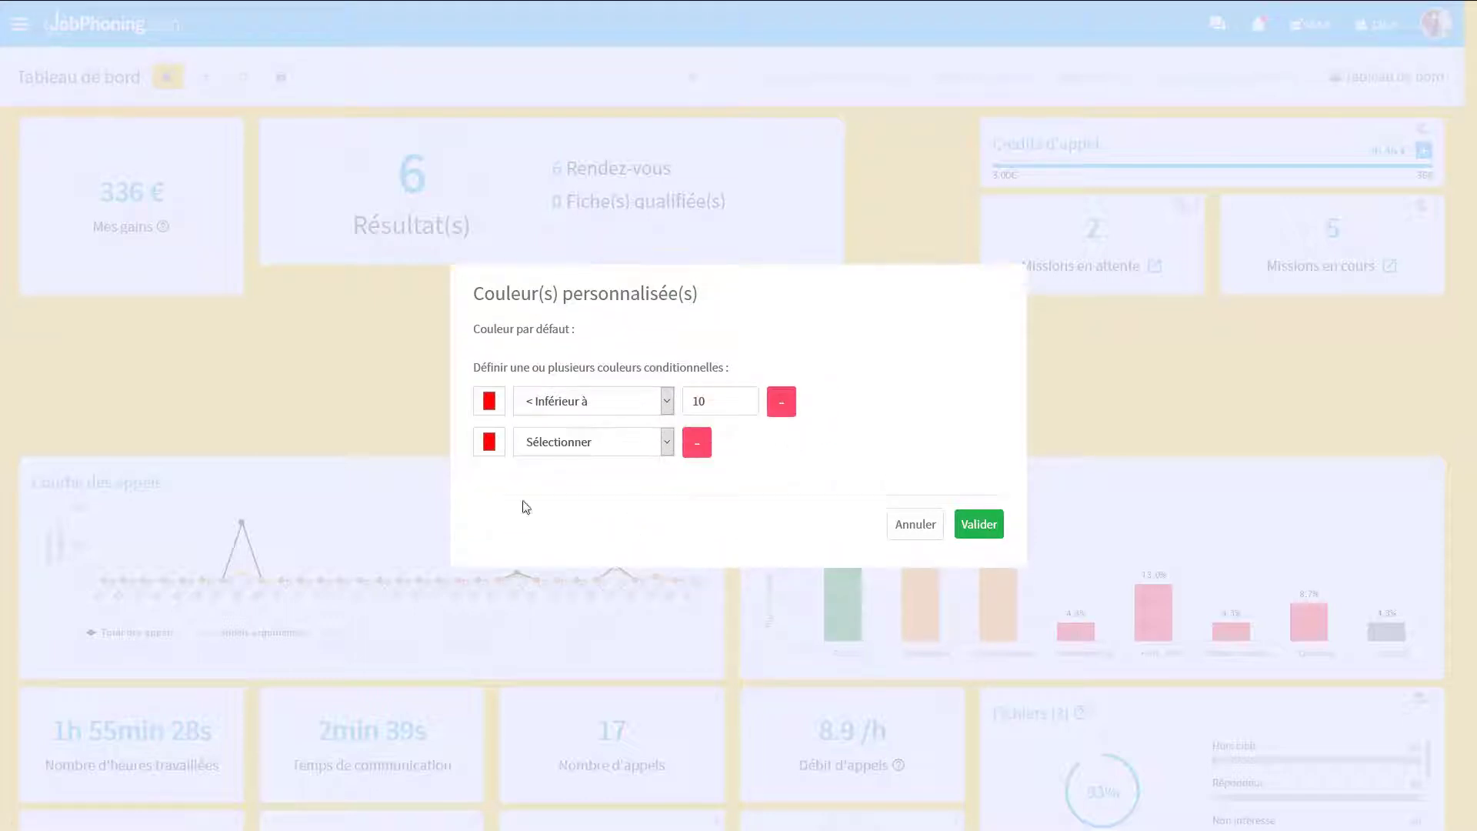
left_click(490, 442)
left_click(233, 49)
left_click(36, 245)
left_click(660, 442)
left_click(642, 517)
left_click(719, 444)
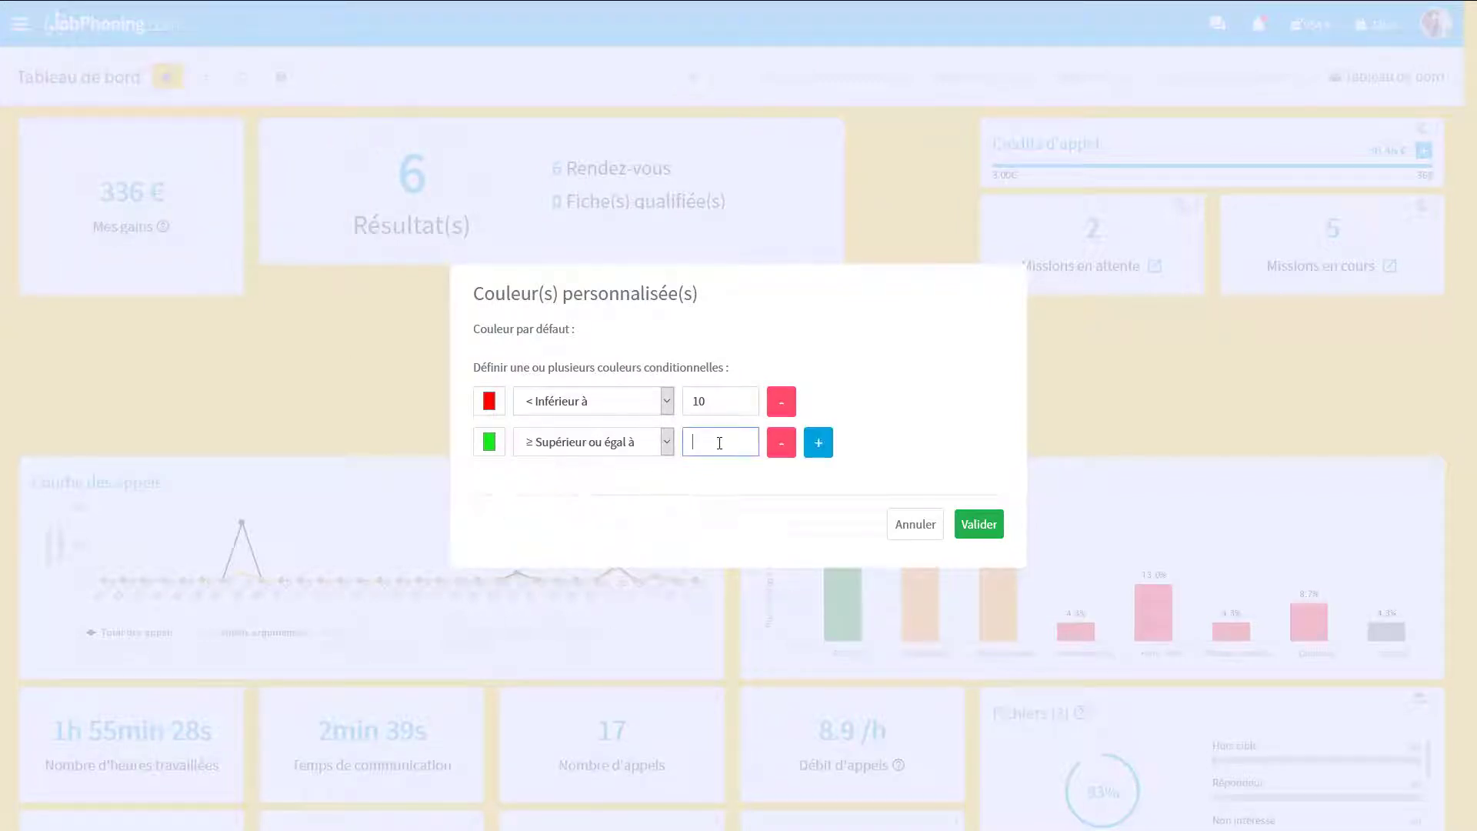
left_click(978, 525)
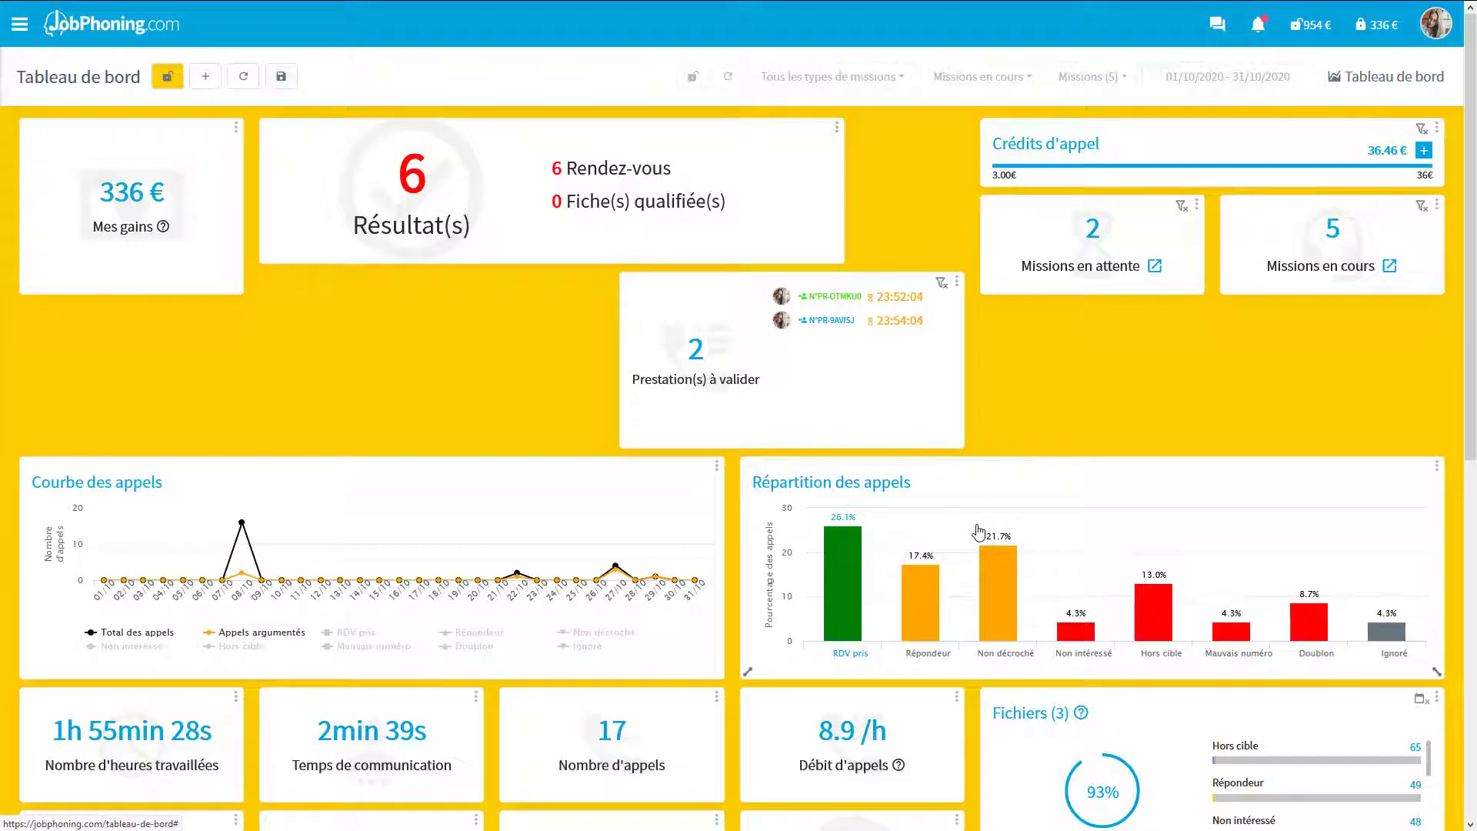
- Try enlarging and reducing the Résultat(s) block's content, and reset the block to its default state
left_click(837, 131)
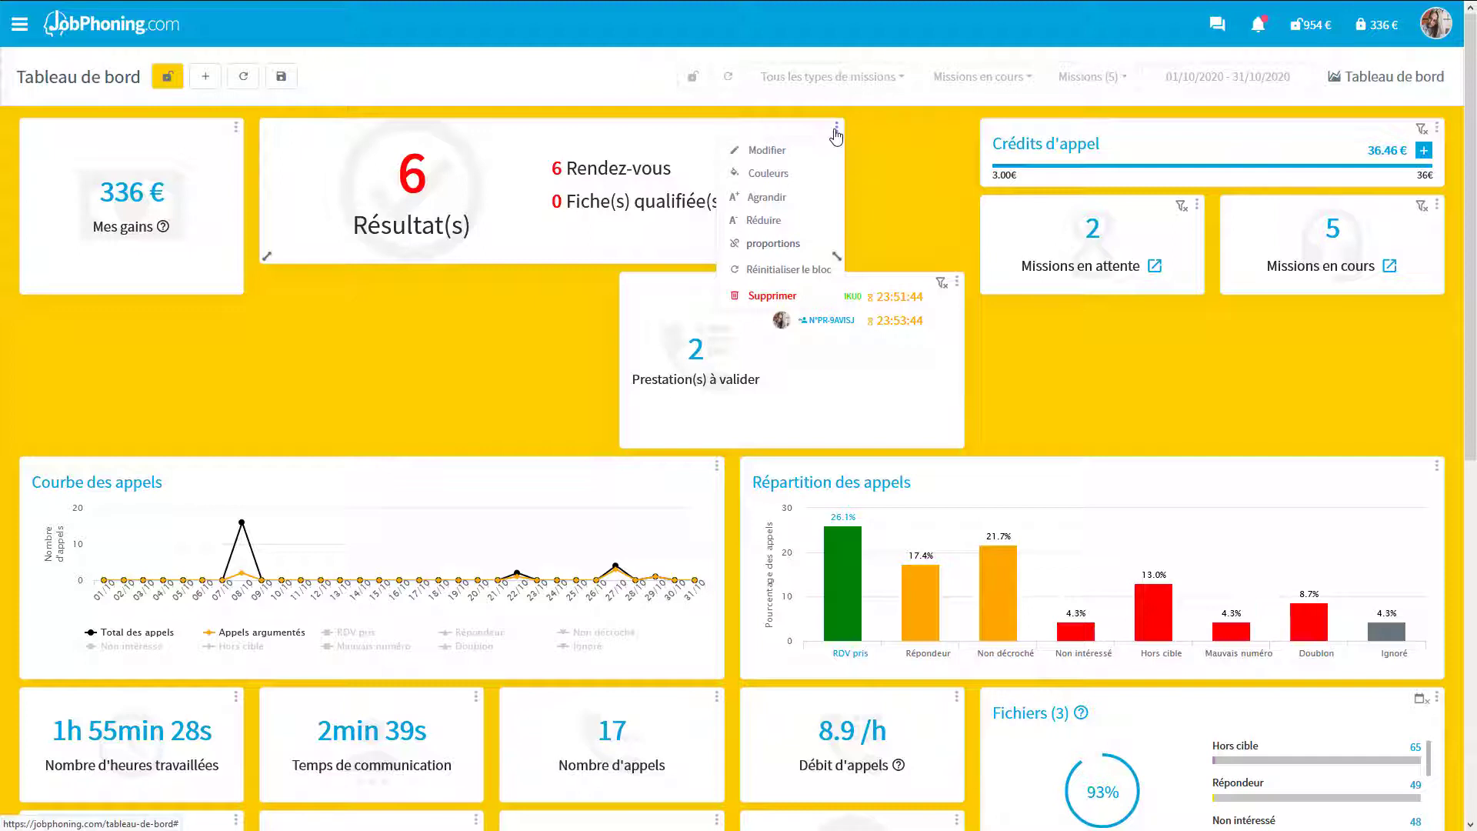
left_click(797, 203)
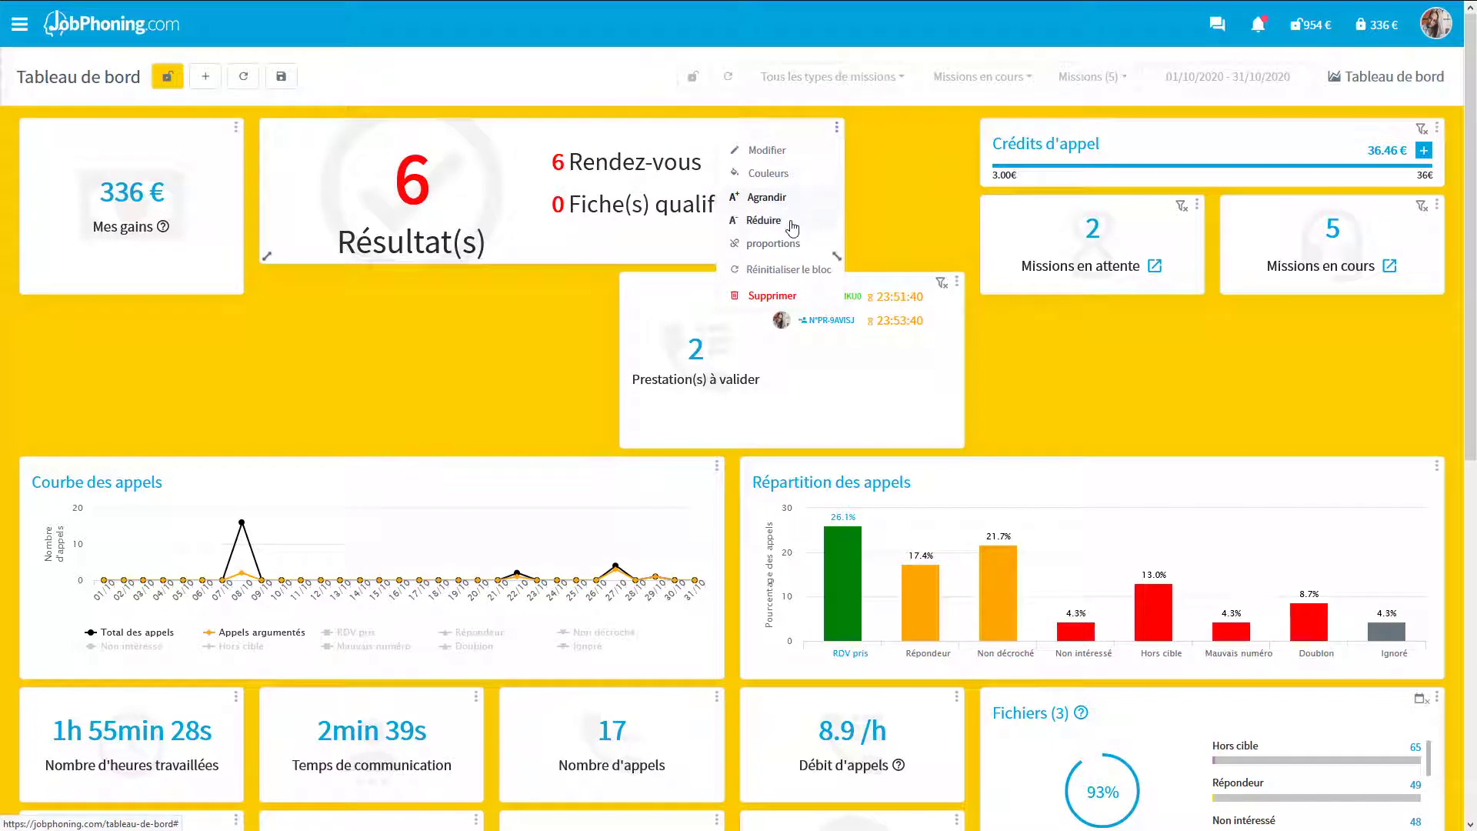
left_click(792, 226)
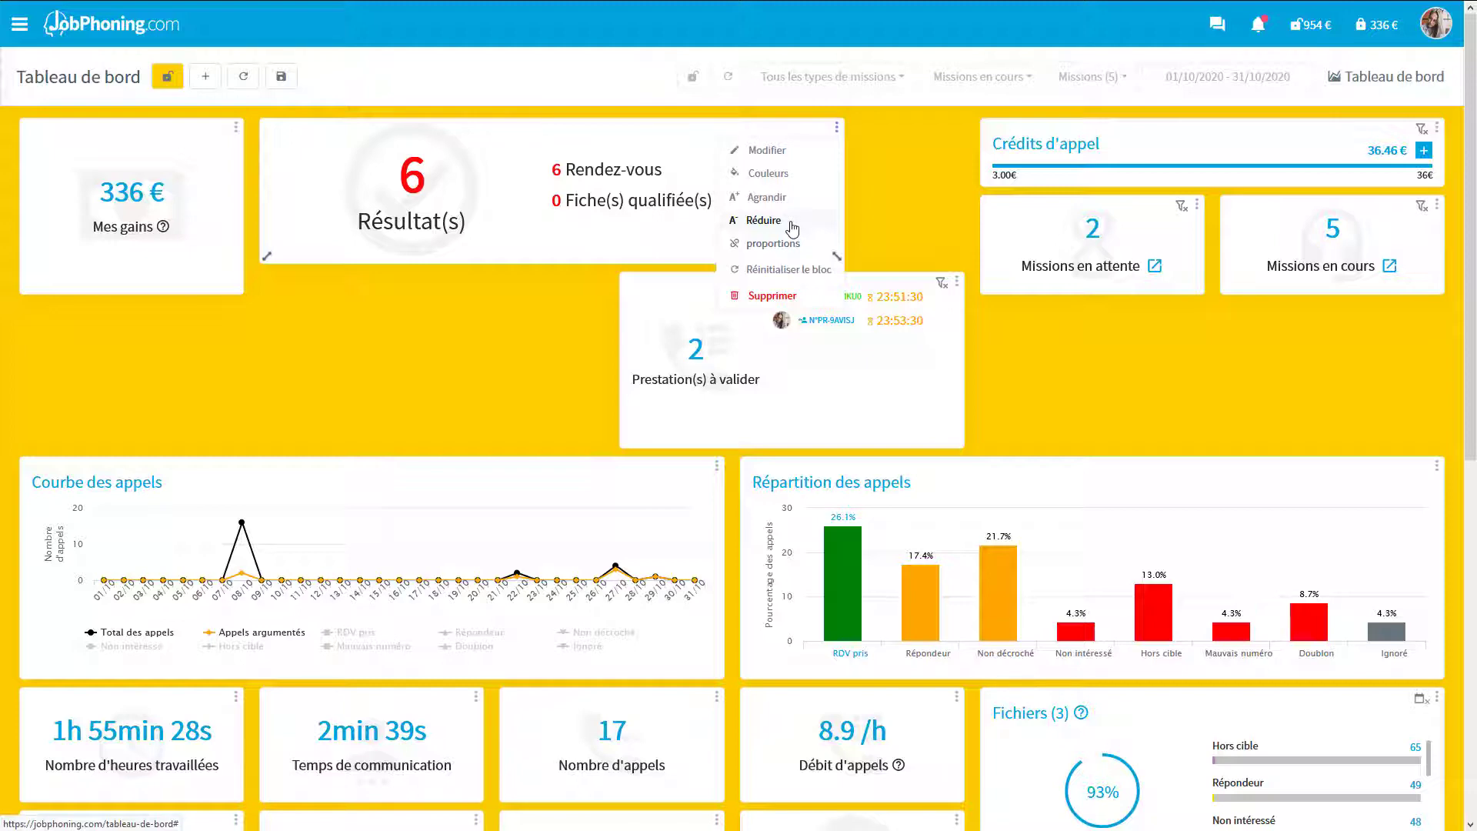
left_click(789, 273)
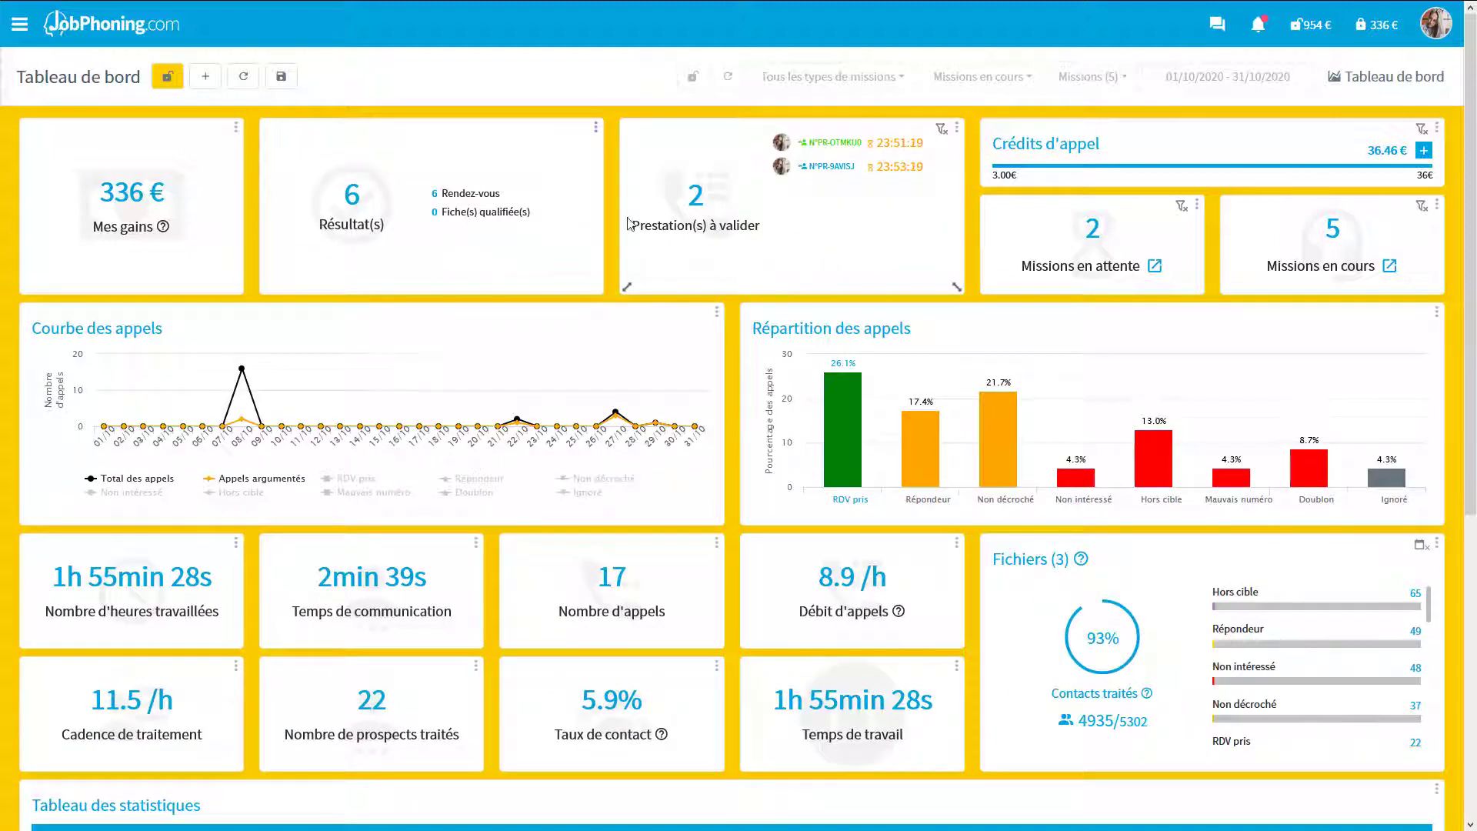
- Change the Résultat(s) block to the Chiffres clés category with the indicator Nombre de prospect(s) traité(s)
left_click(597, 129)
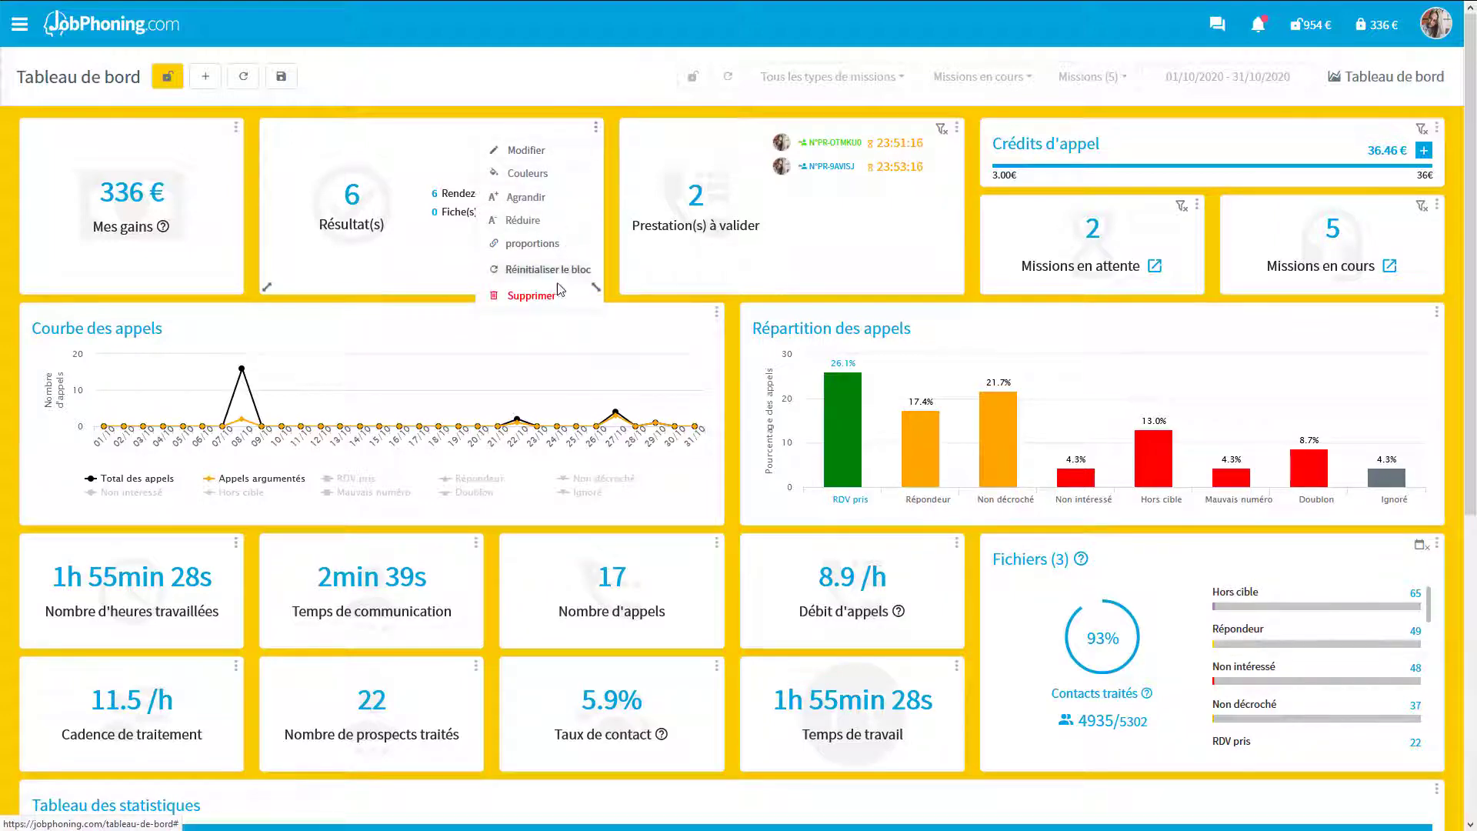
left_click(531, 296)
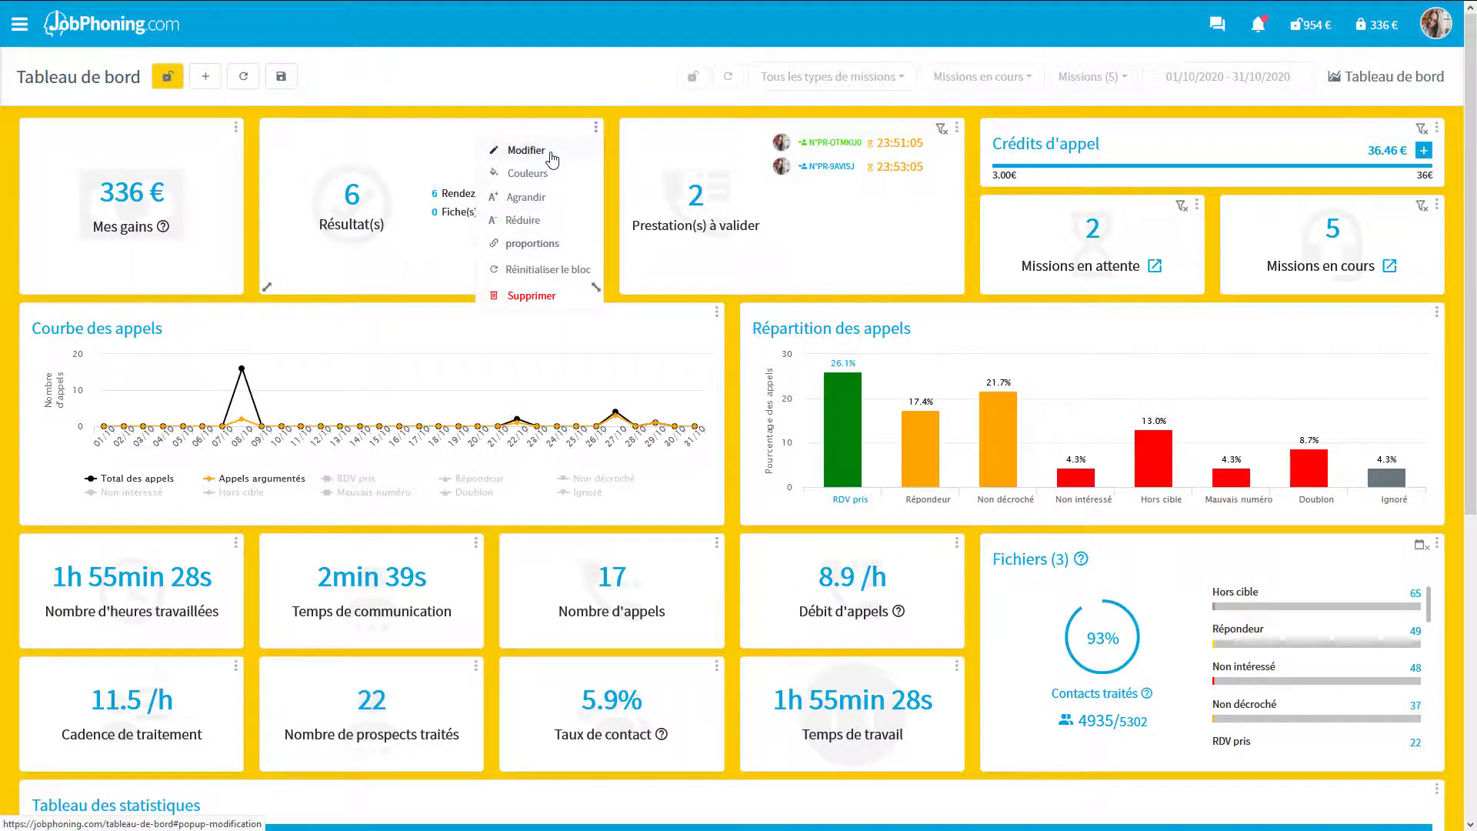
left_click(527, 151)
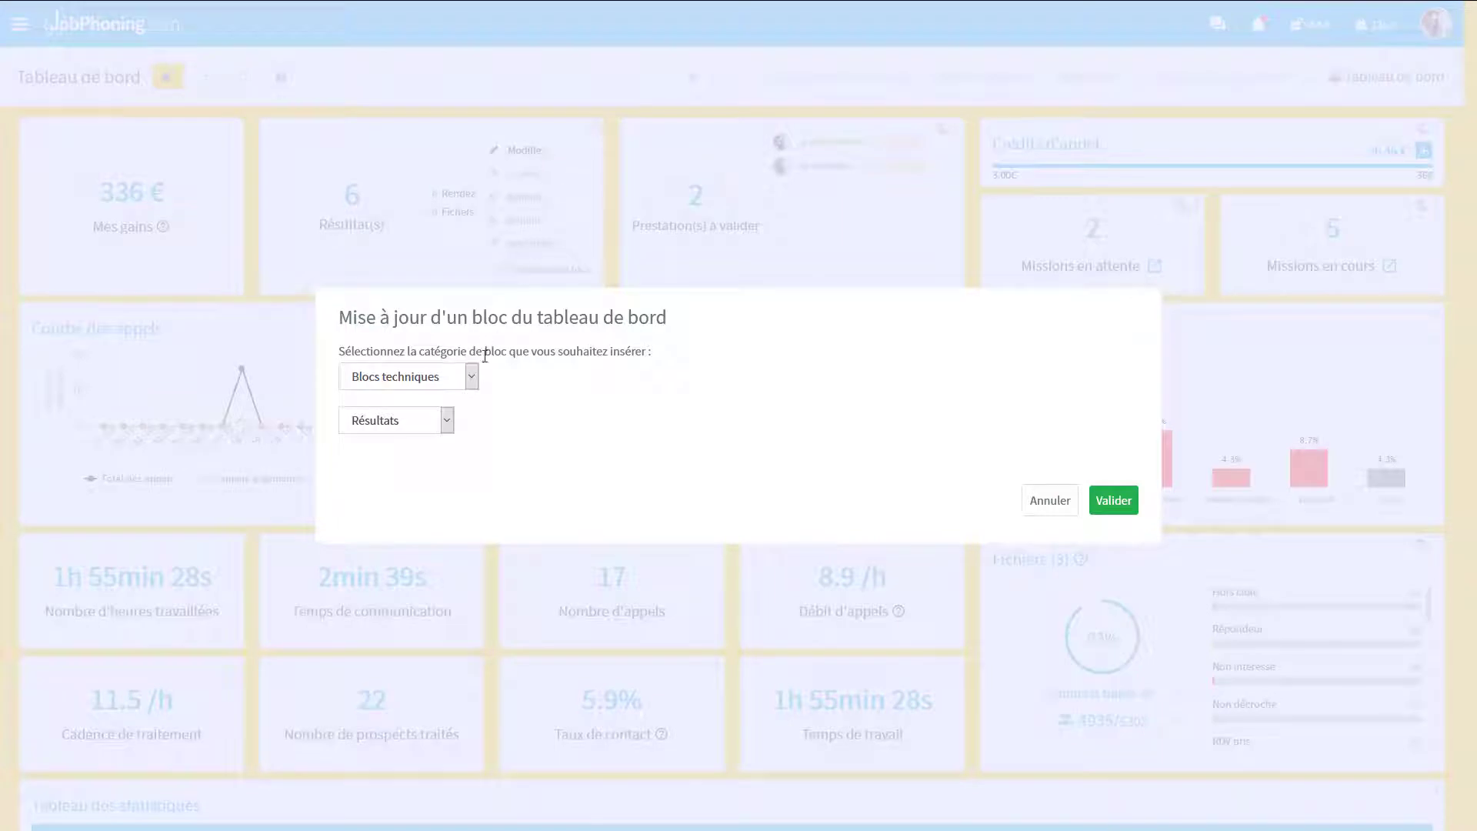
left_click(472, 378)
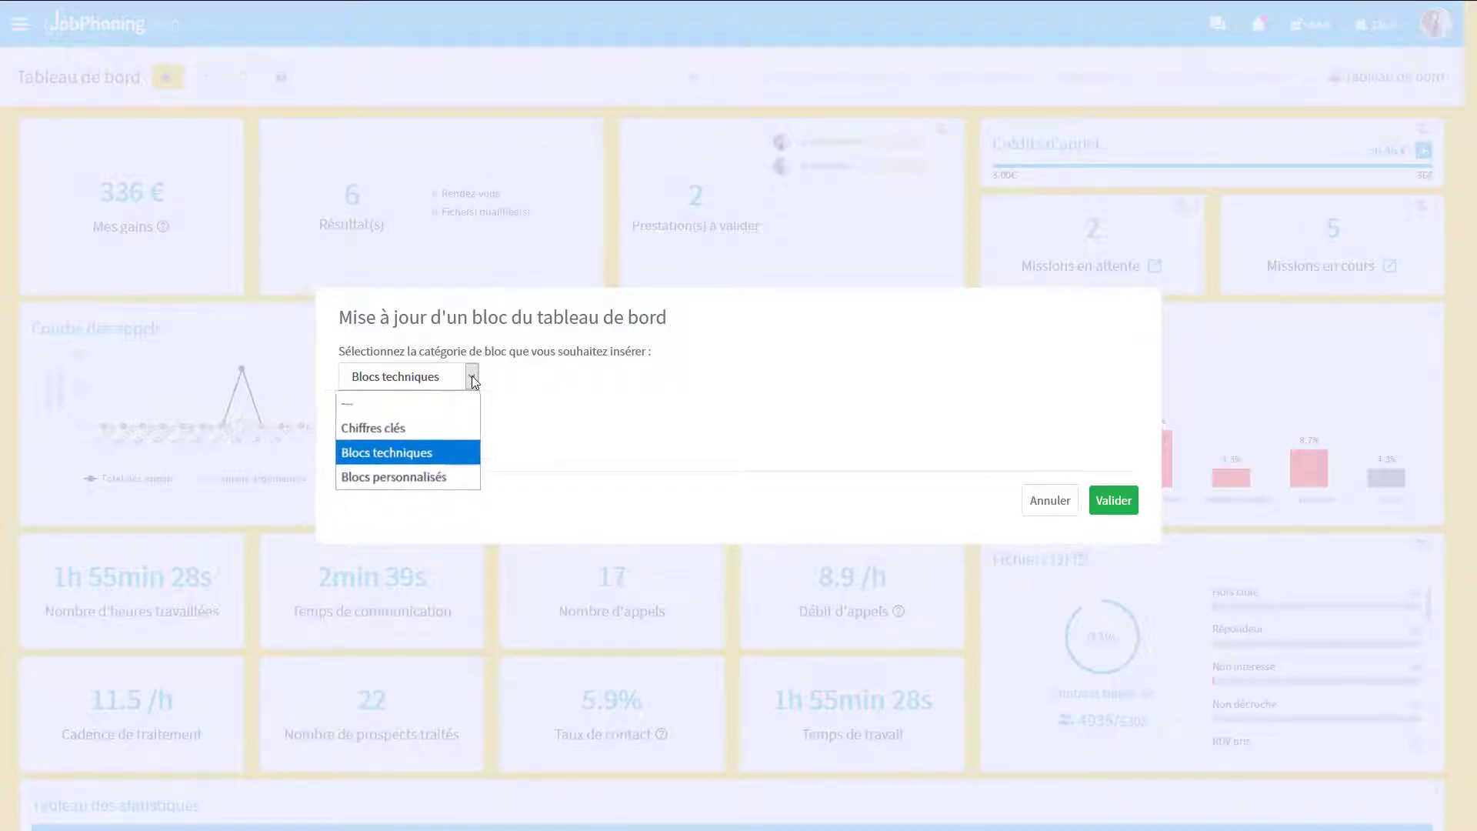
left_click(420, 426)
left_click(470, 420)
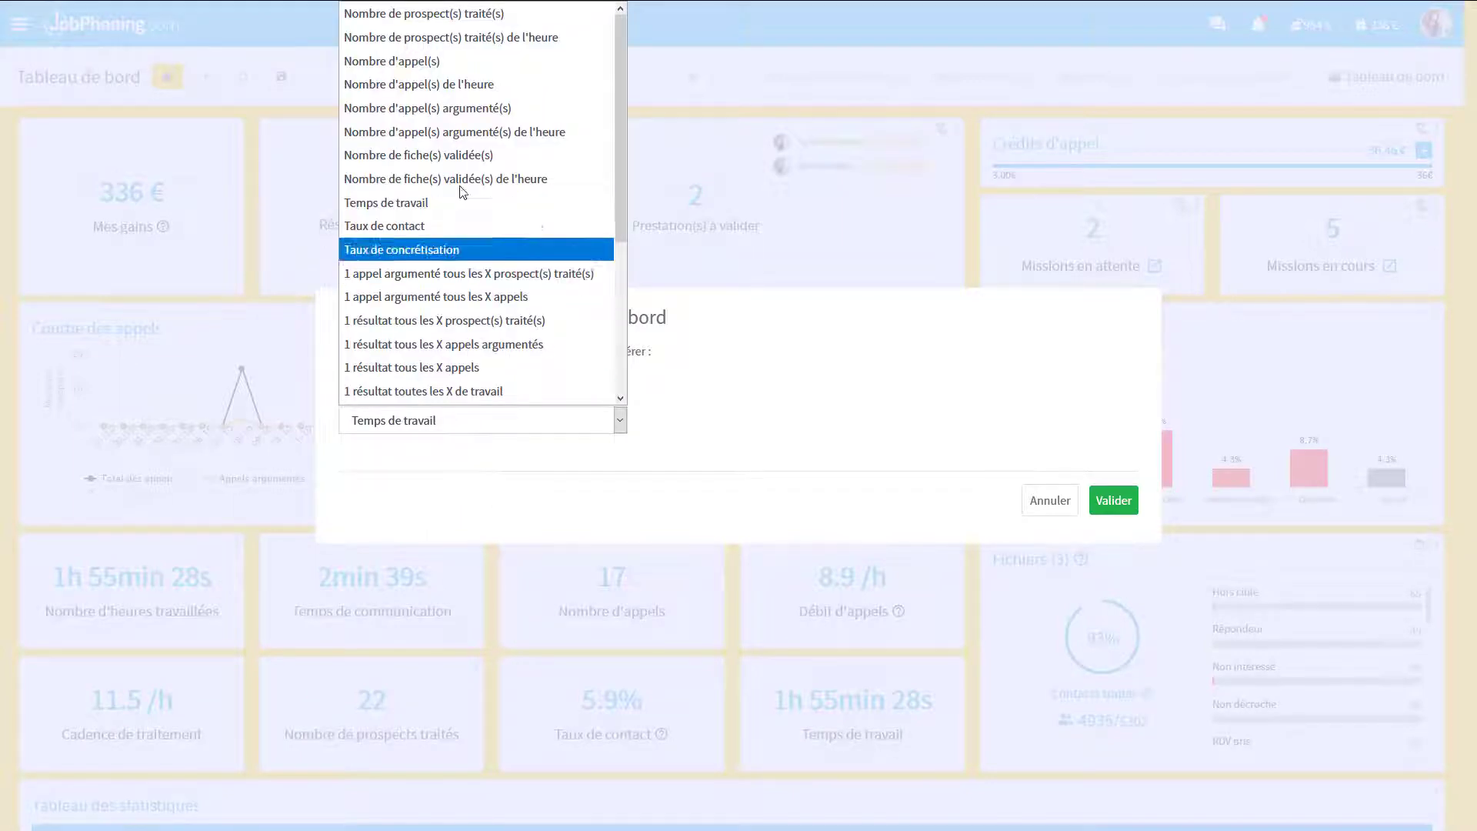
left_click(459, 15)
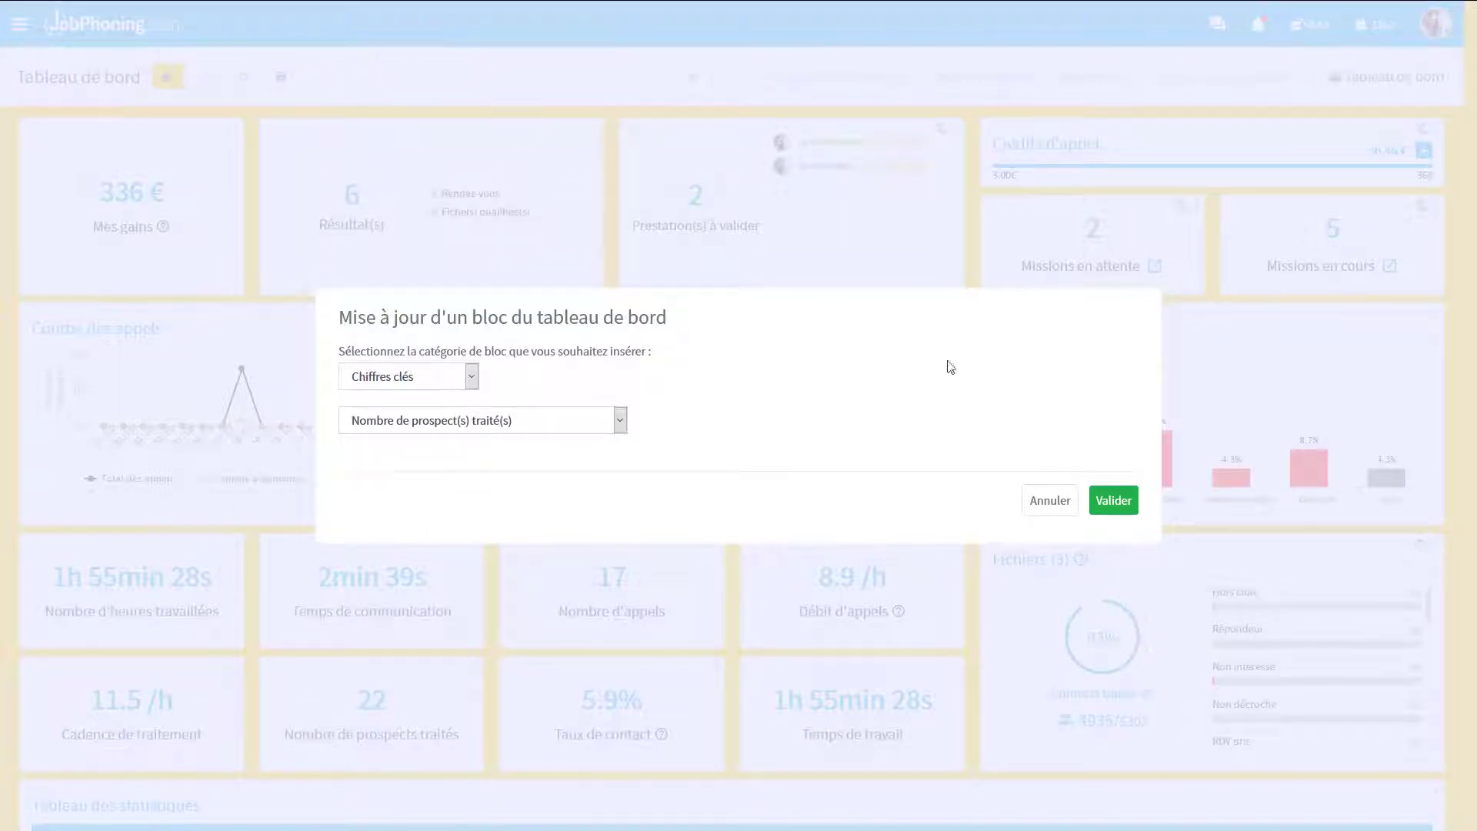
left_click(1115, 500)
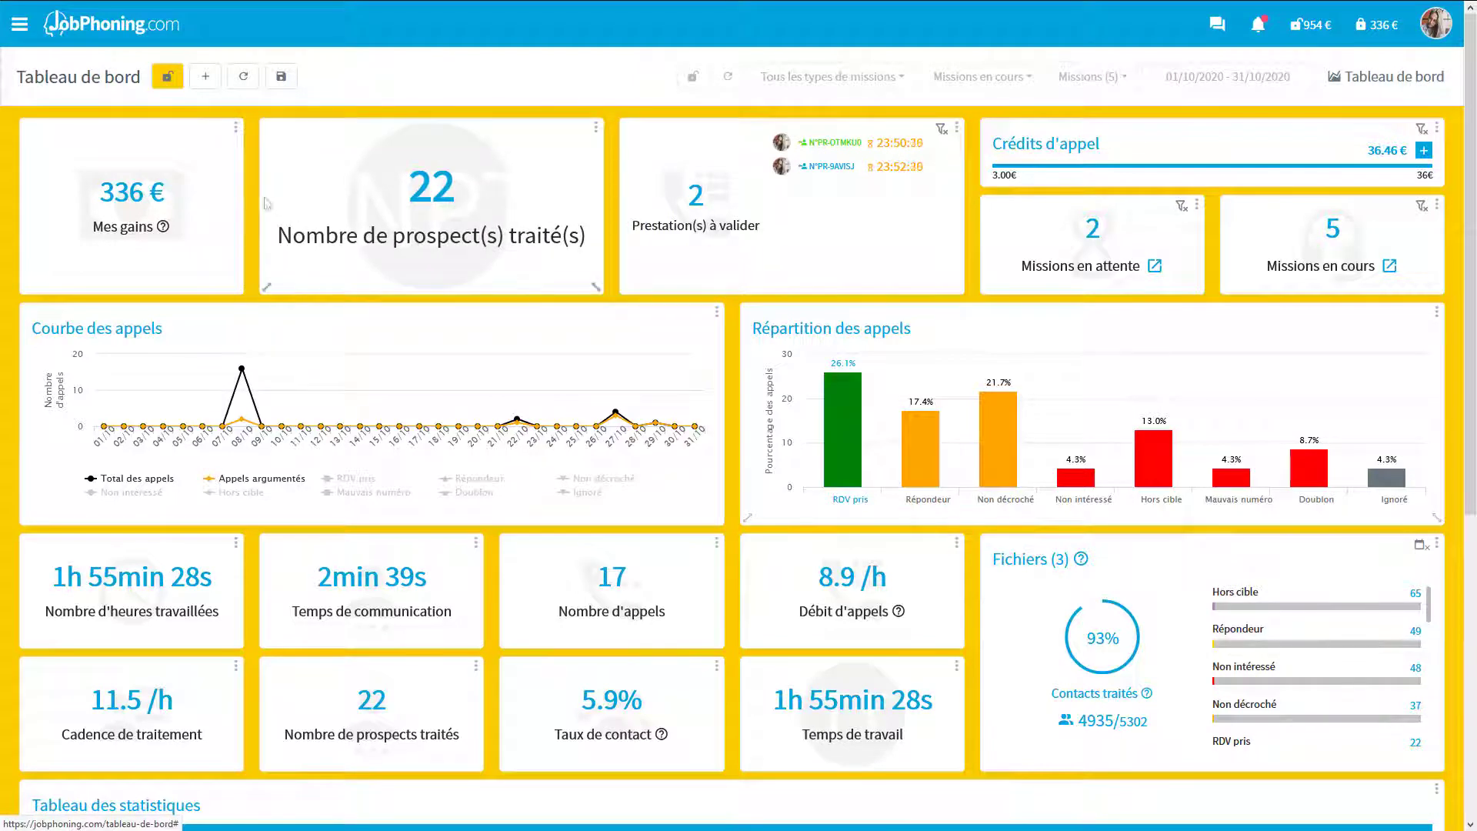
- Add a Blocs personnalisés block to the dashboard for the Répondeur state, expressed in Quantité
left_click(206, 80)
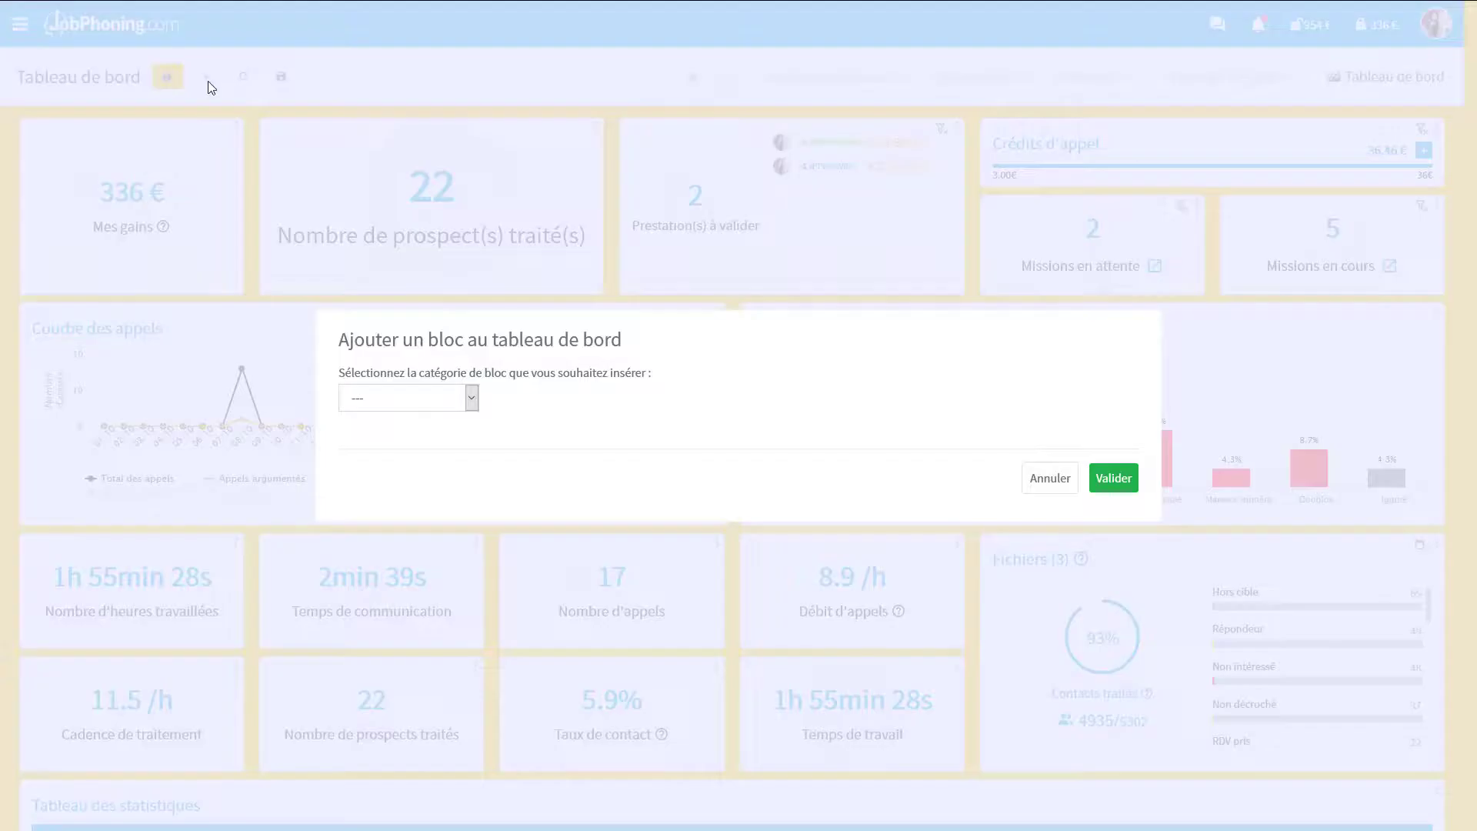
left_click(472, 397)
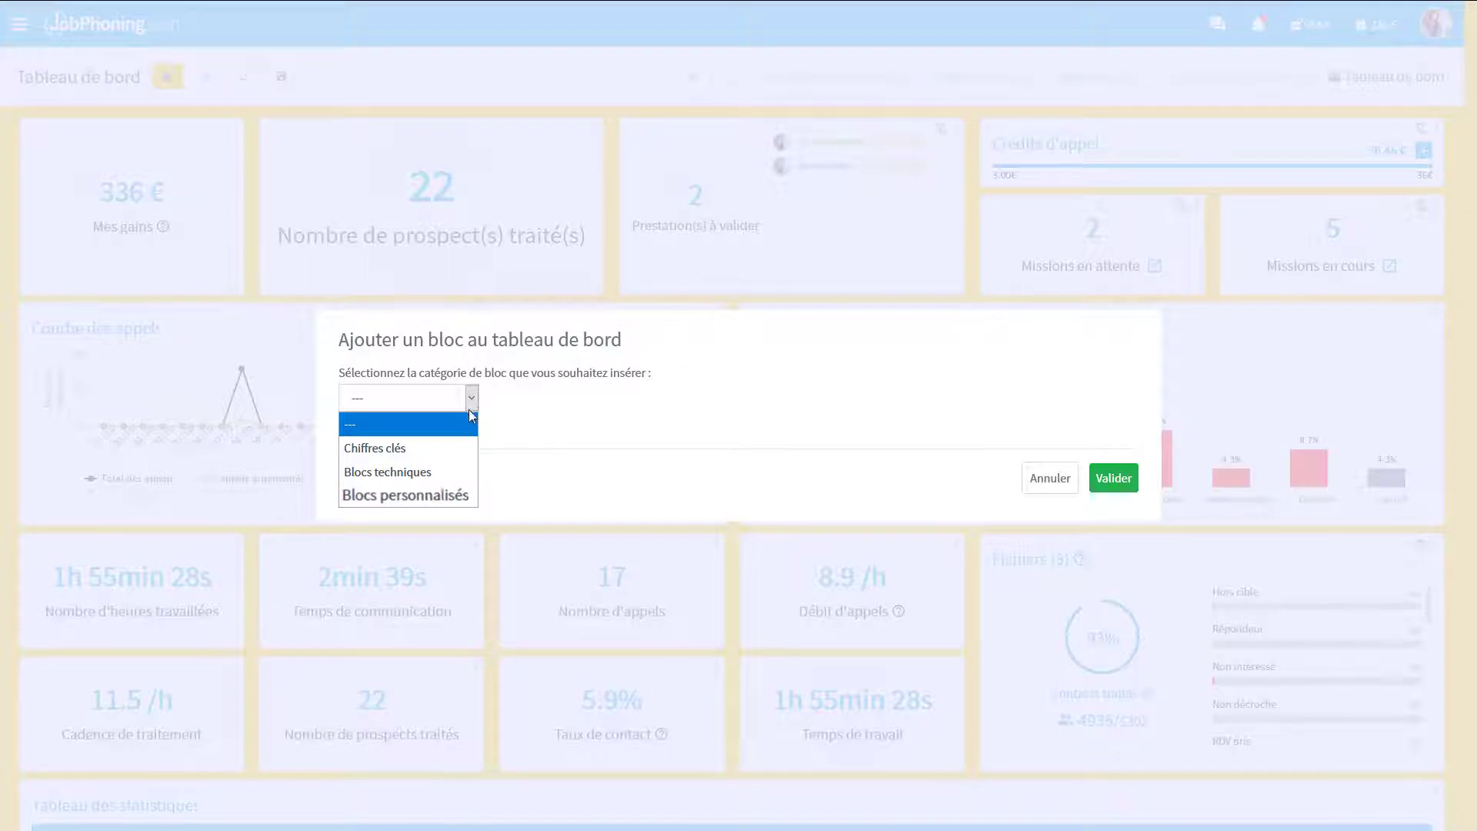
left_click(451, 494)
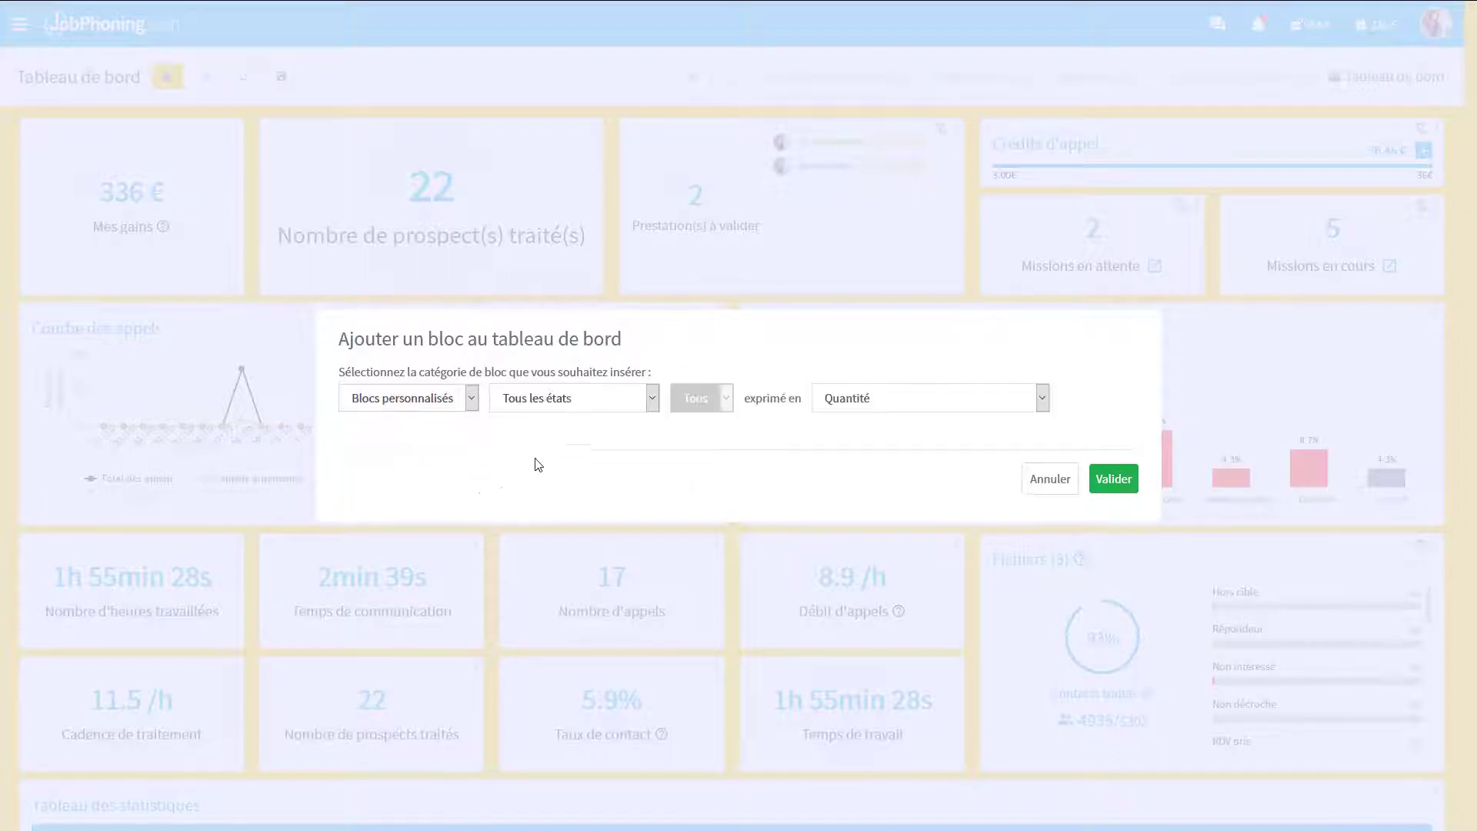
left_click(653, 398)
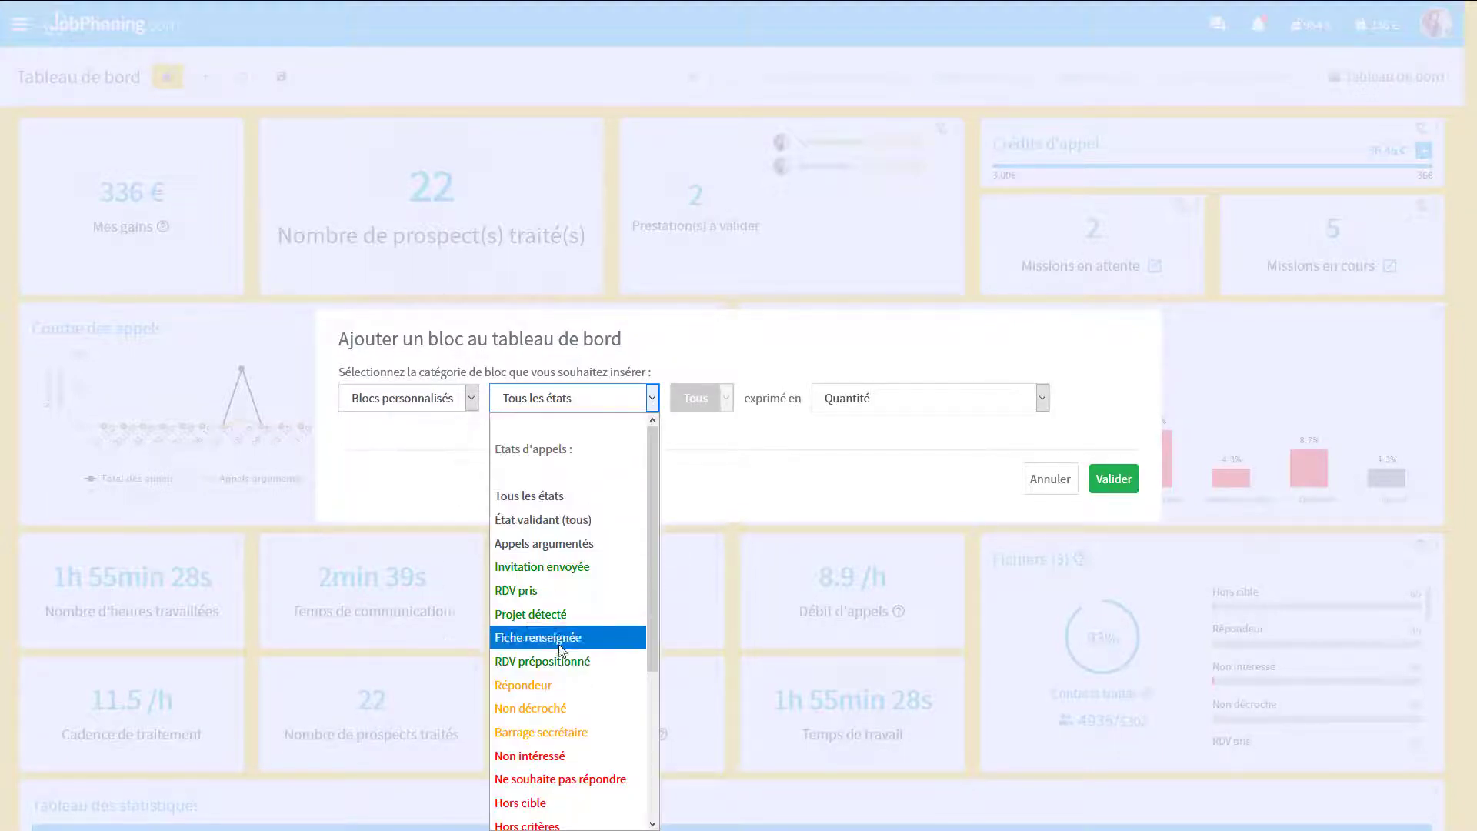
left_click(556, 685)
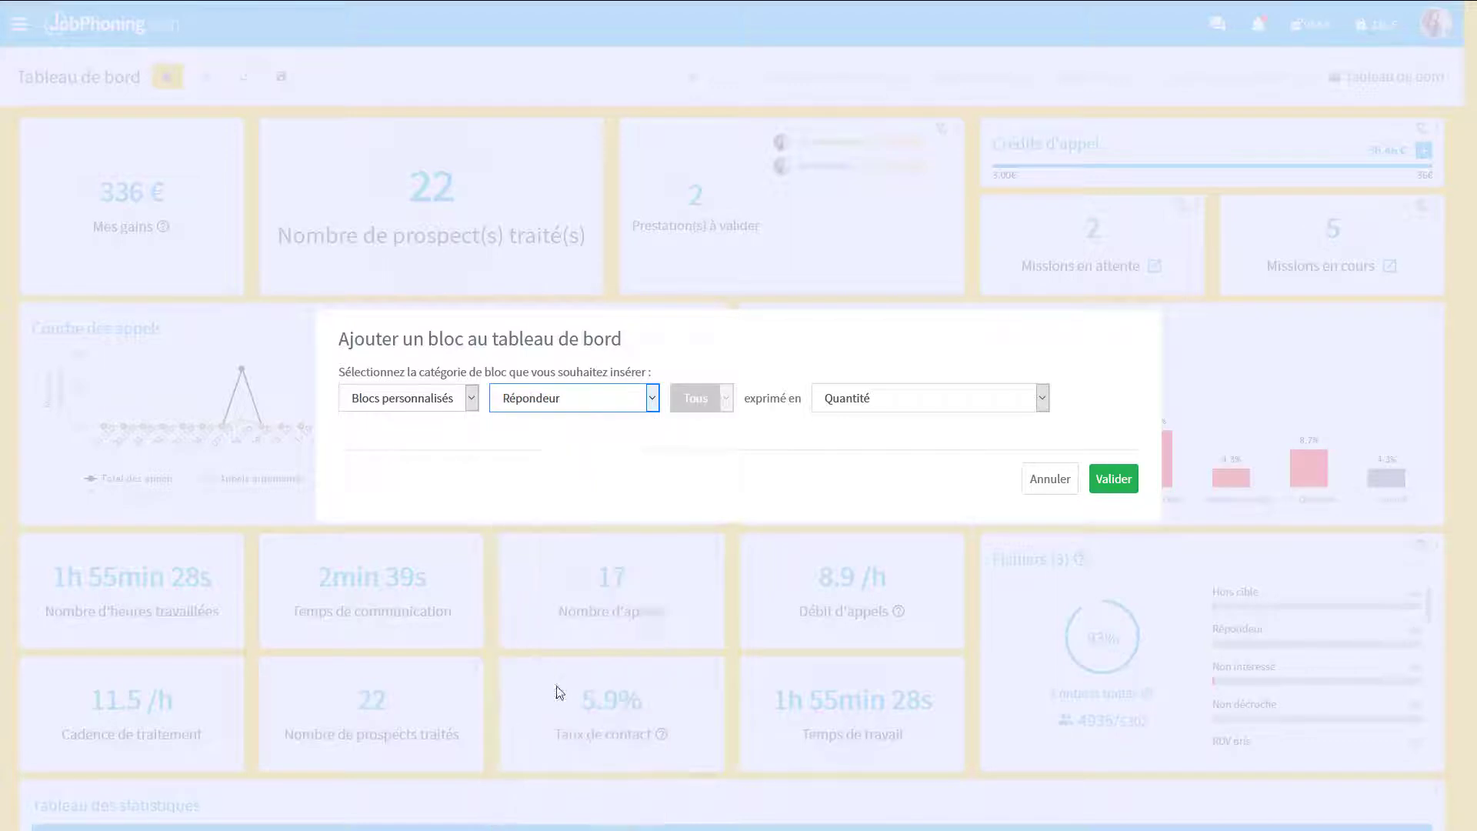
left_click(989, 399)
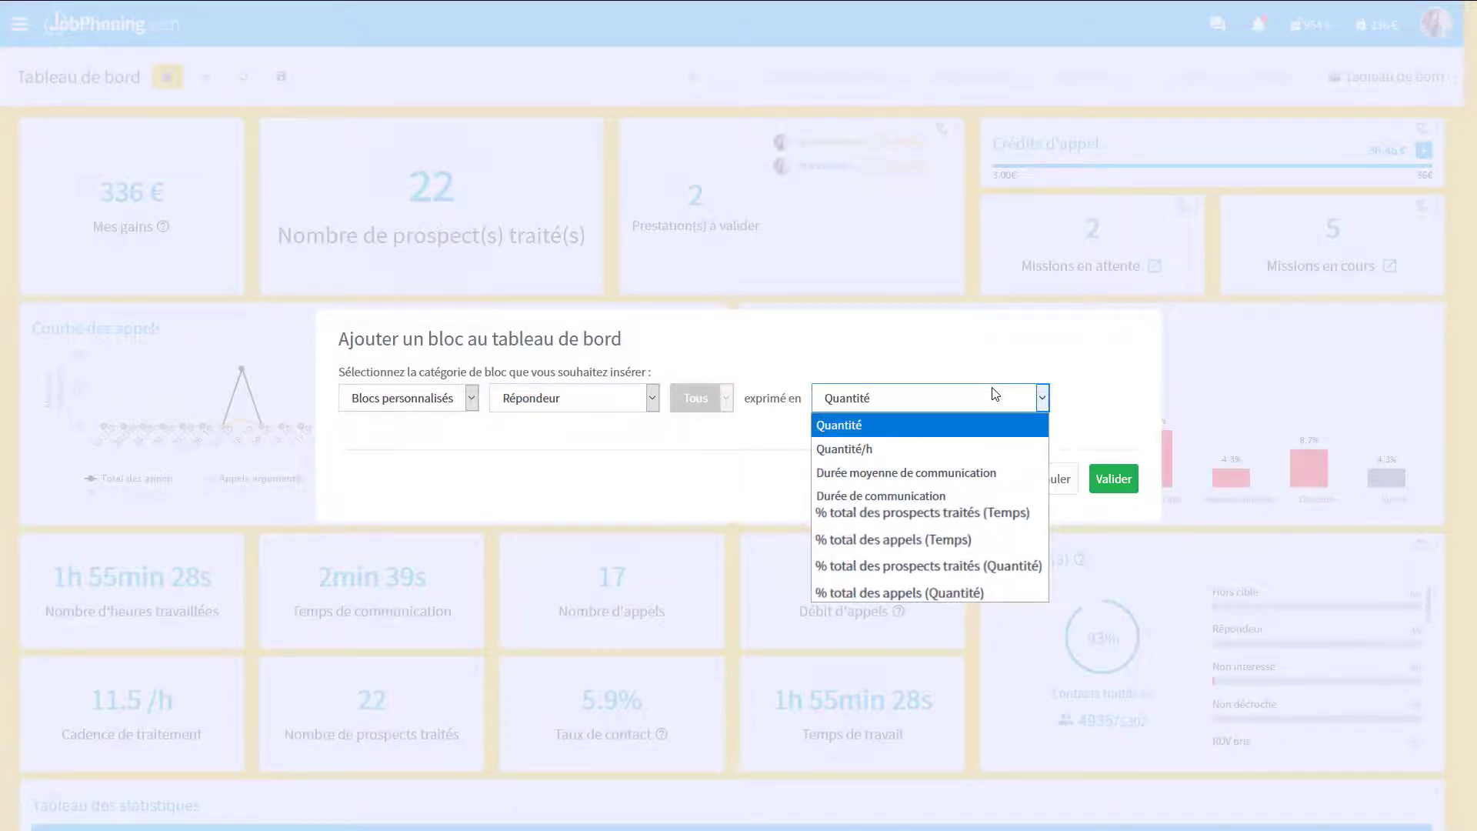
left_click(971, 423)
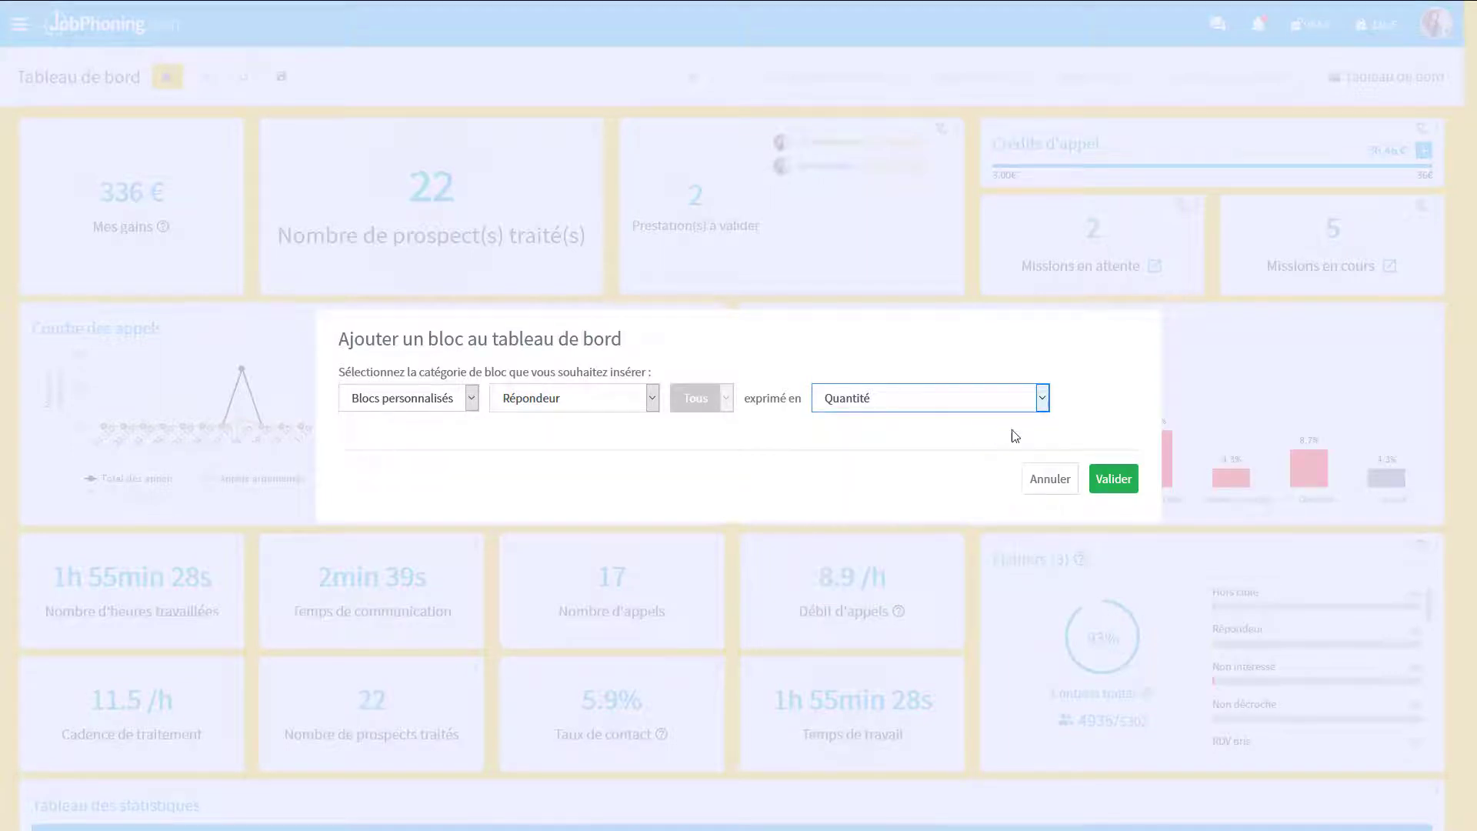
left_click(1110, 481)
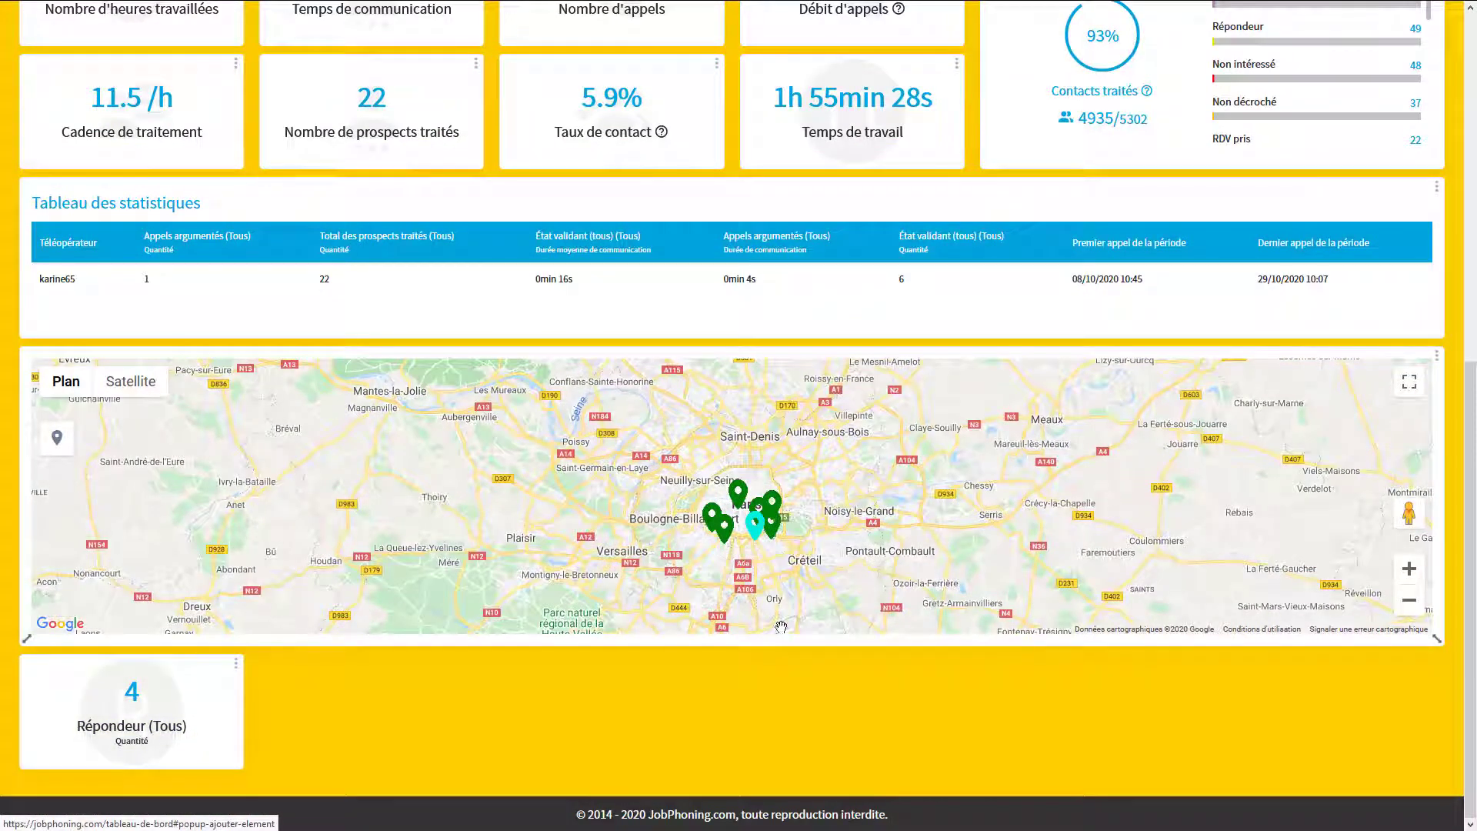
- Move the Répondeur (Tous) block above Prestation(s) à valider and resize the surrounding blocks to fill the gaps
left_click_drag(214, 720, 808, 213)
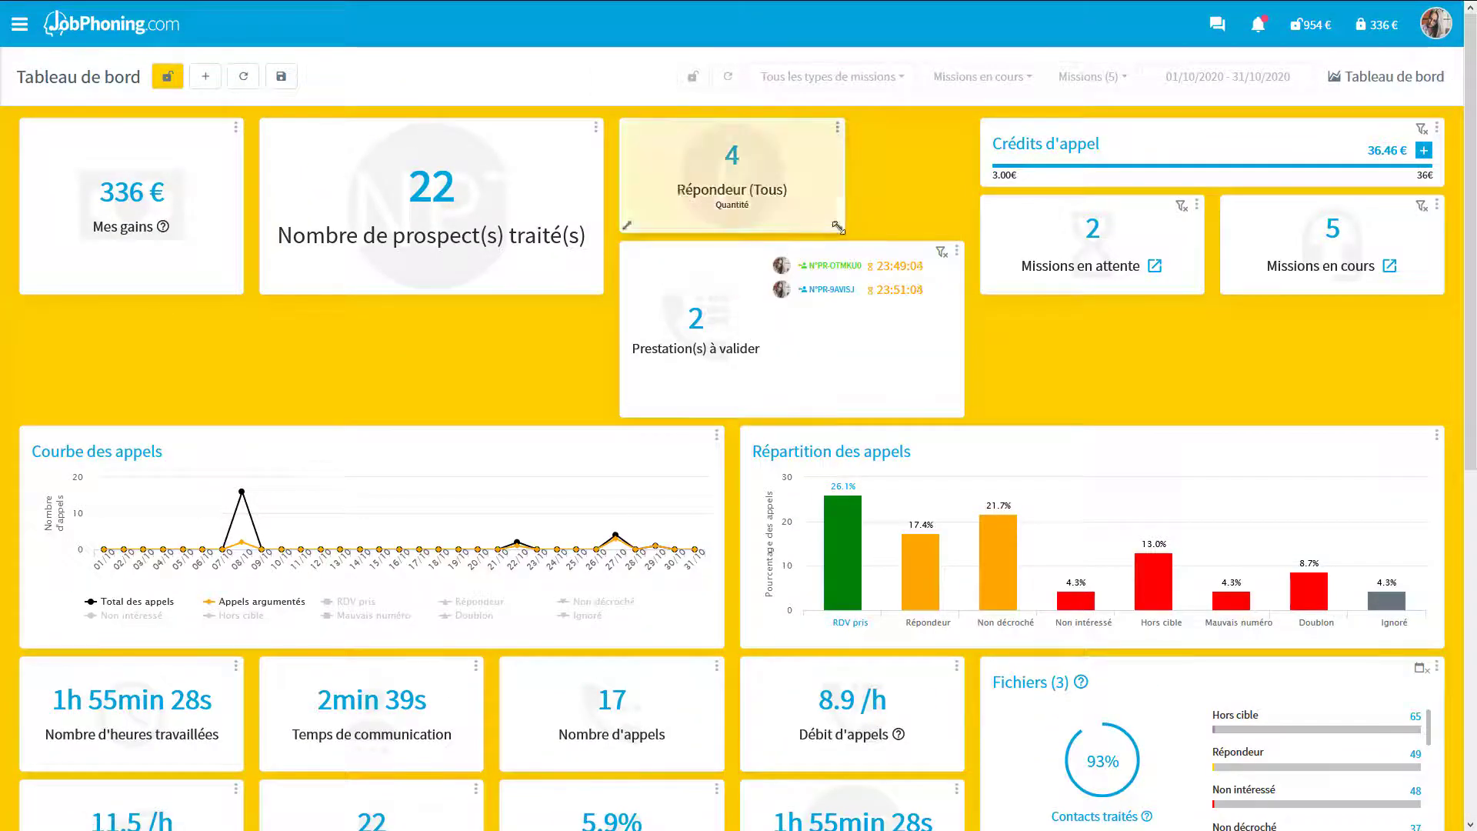
left_click_drag(241, 291, 240, 343)
left_click_drag(599, 290, 600, 363)
left_click_drag(1200, 291, 1202, 366)
left_click_drag(1374, 326, 1375, 363)
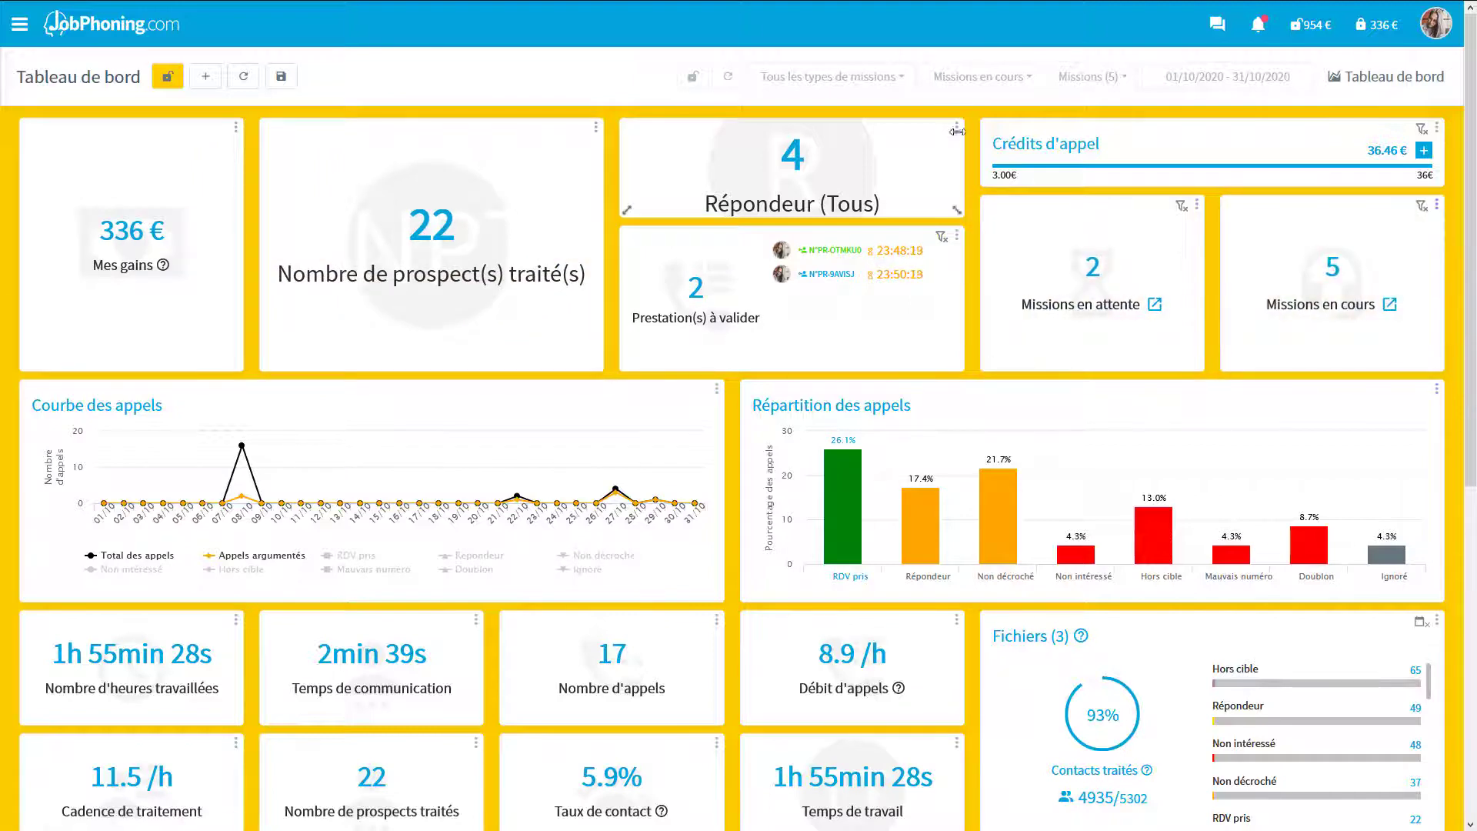
left_click(956, 127)
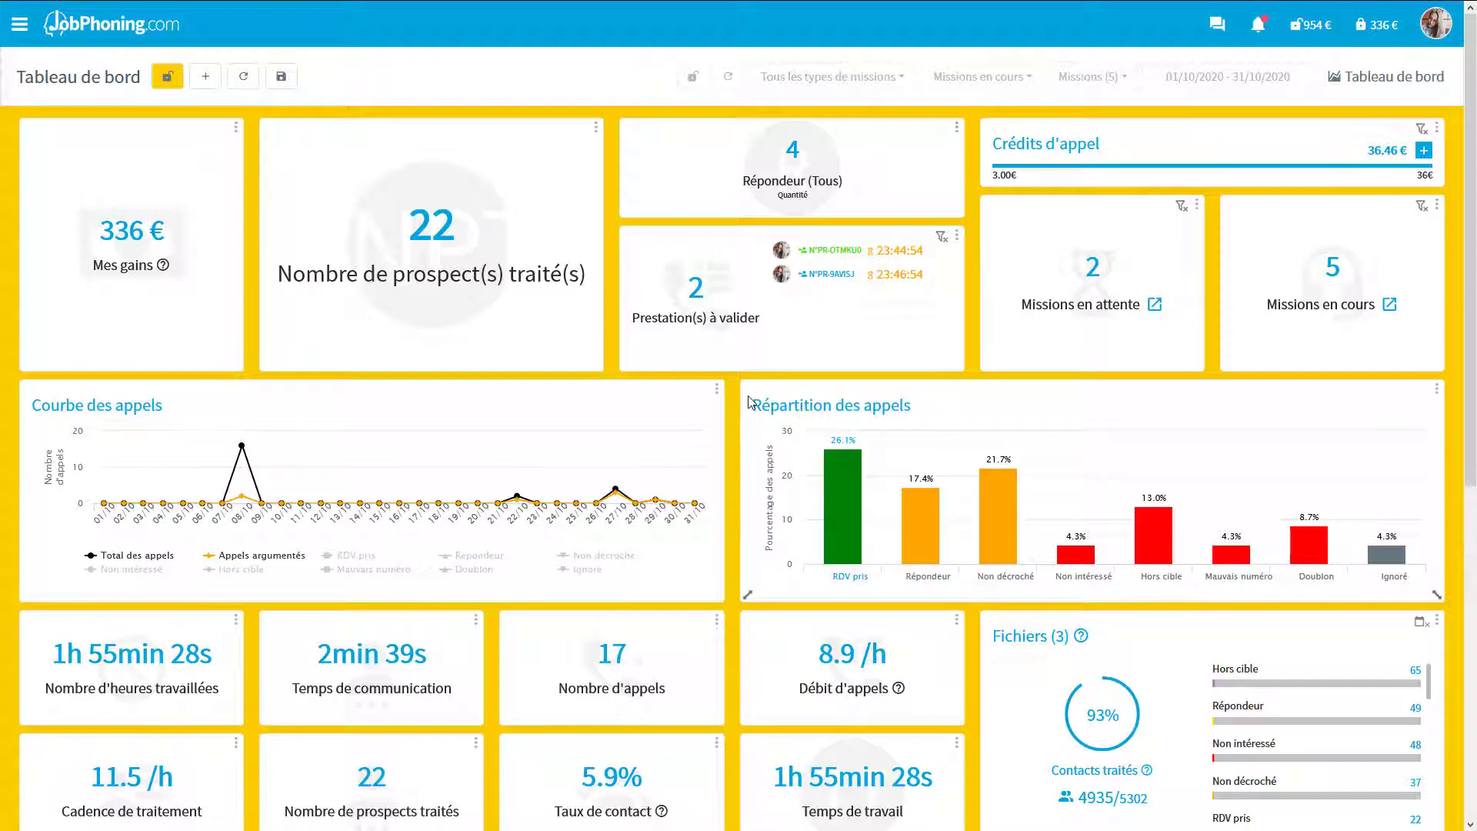
- Try hiding the legend of the Courbe des appels block, and show it again
left_click(715, 394)
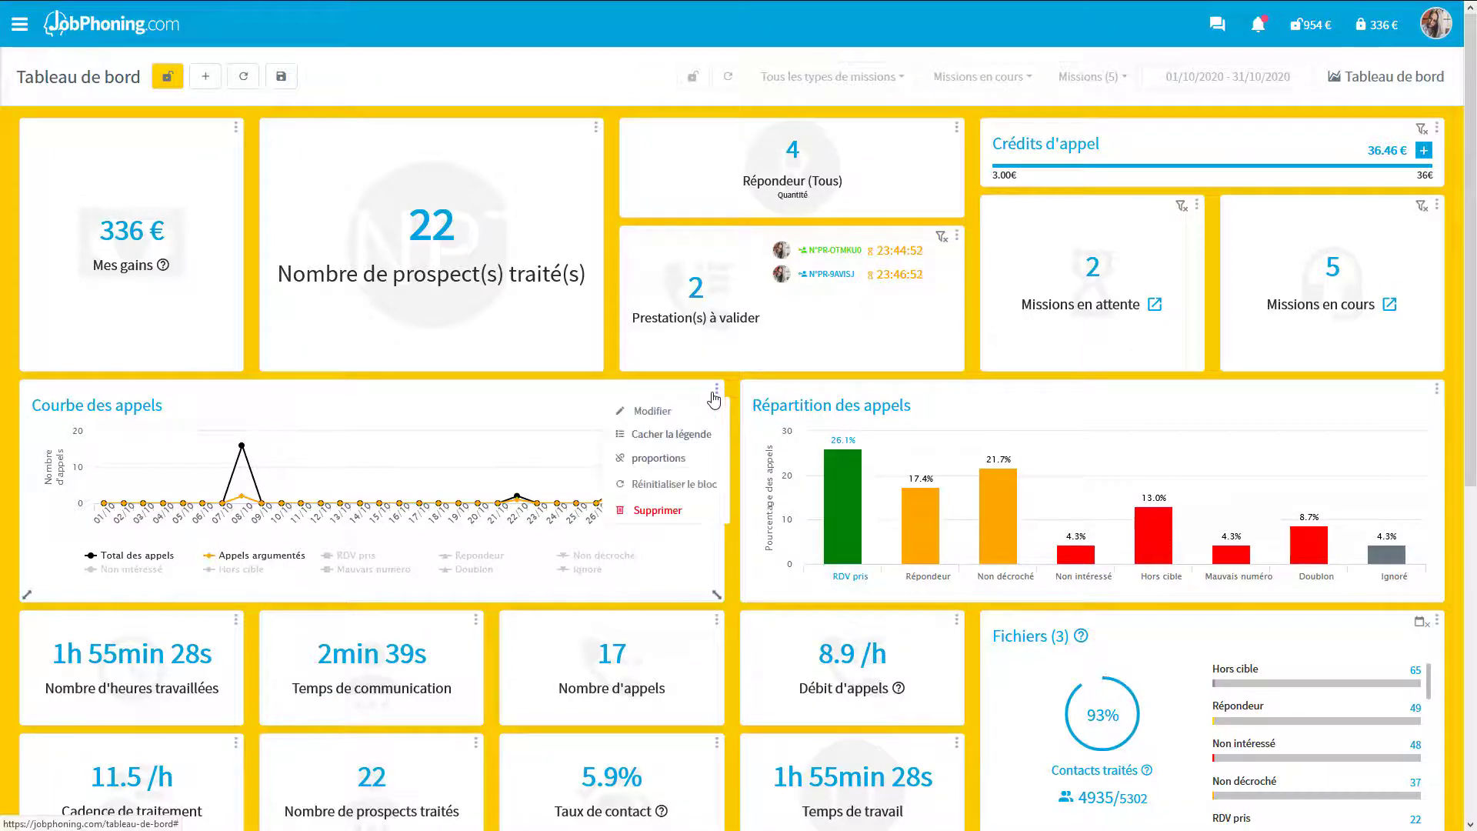
left_click(688, 441)
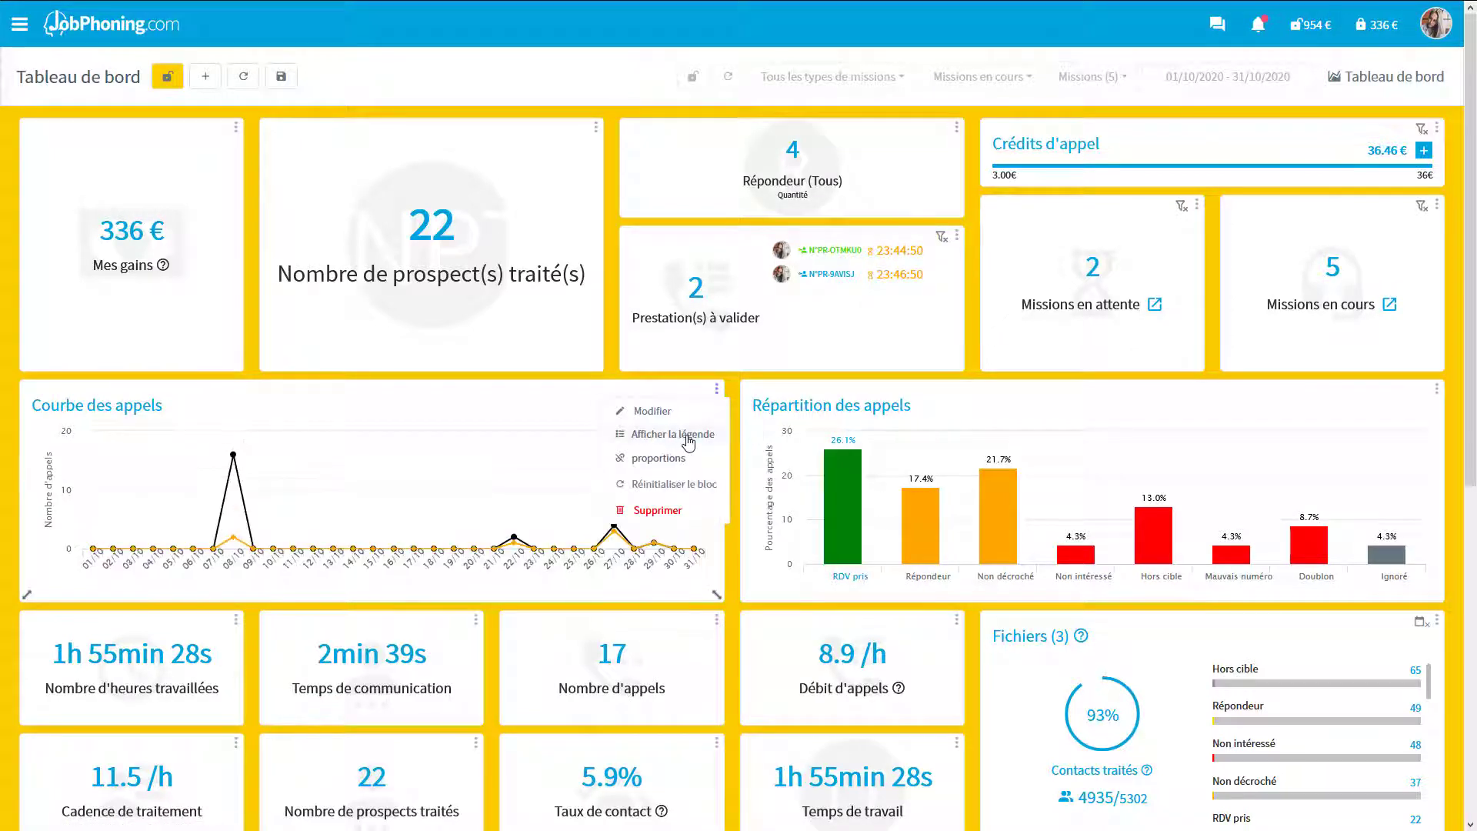
left_click(688, 442)
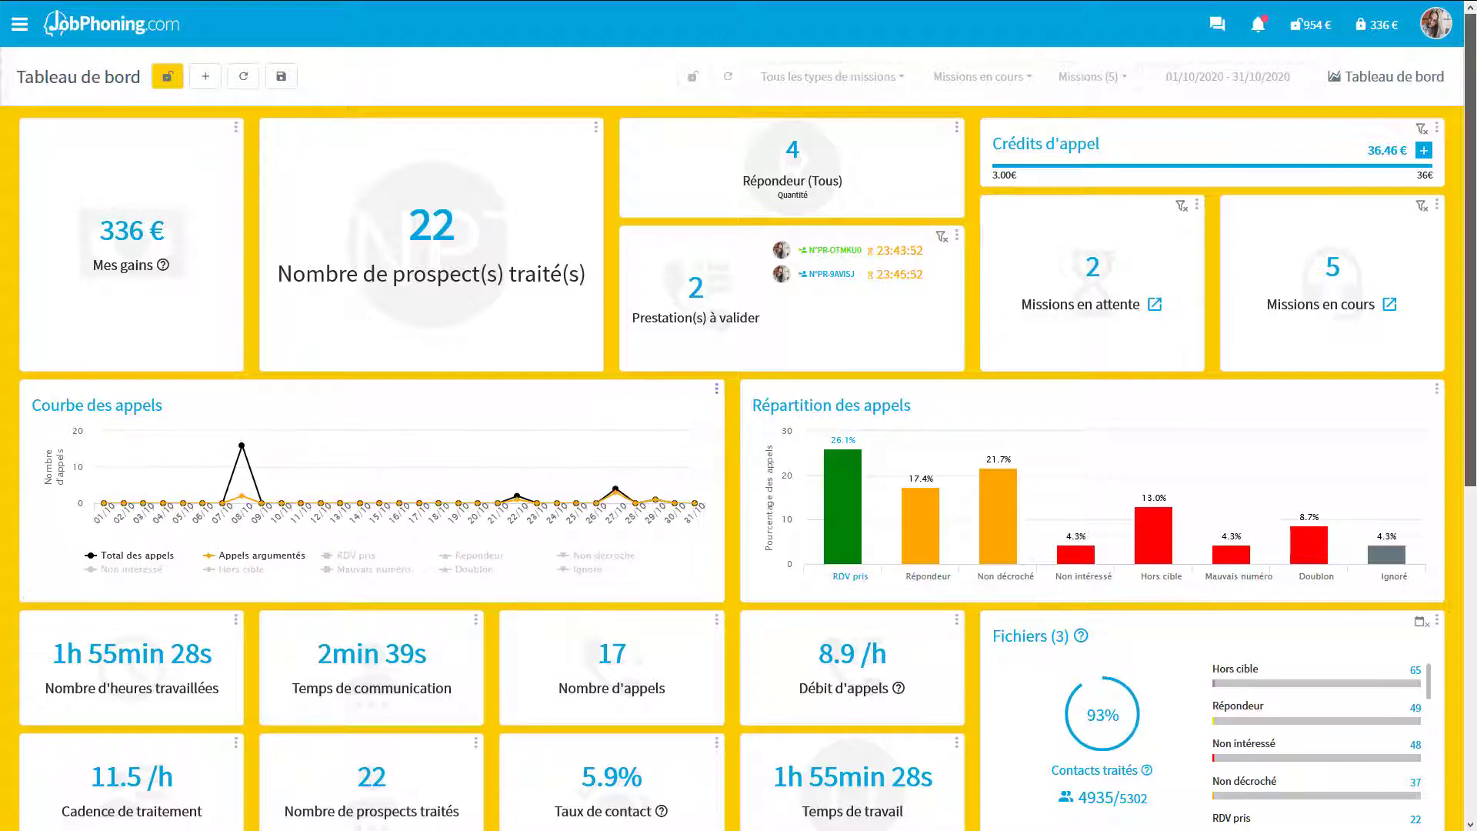
- Open the column options of the Tableau des statistiques block and validate its listed columns
scroll(1472, 625, "down", 4)
scroll(1472, 625, "down", 2)
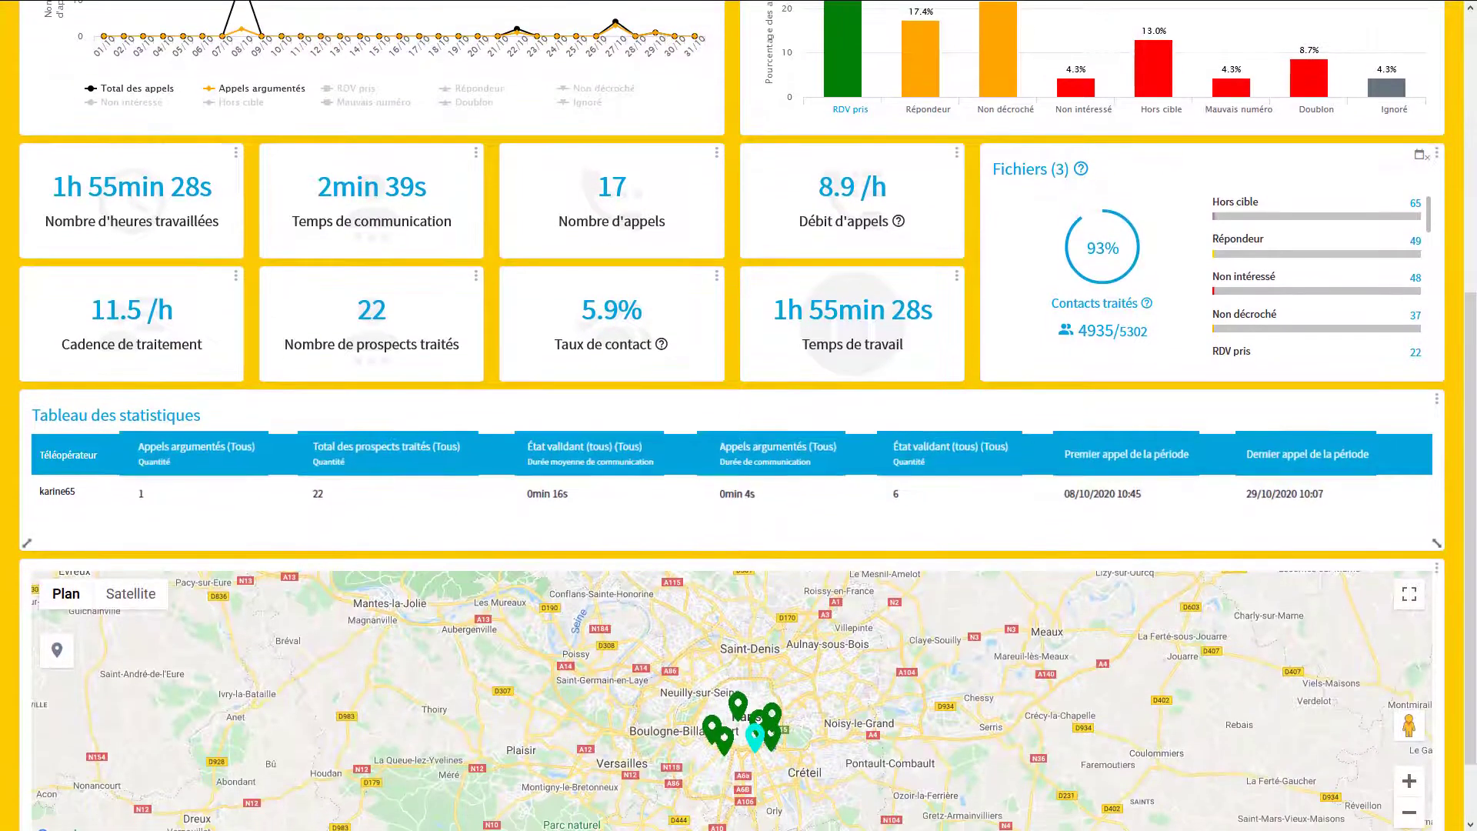
left_click(1437, 400)
left_click(1397, 468)
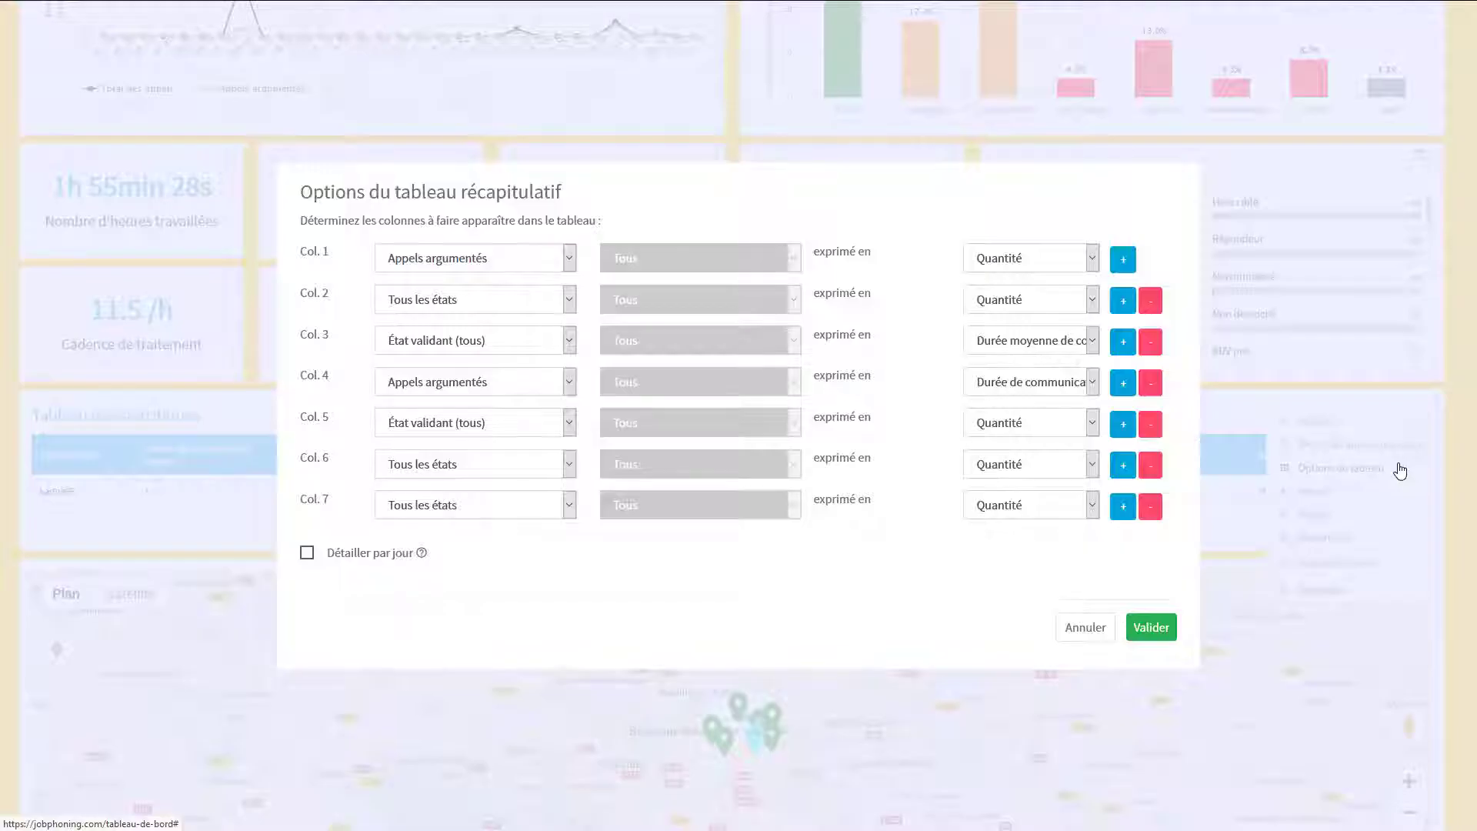
left_click(1152, 607)
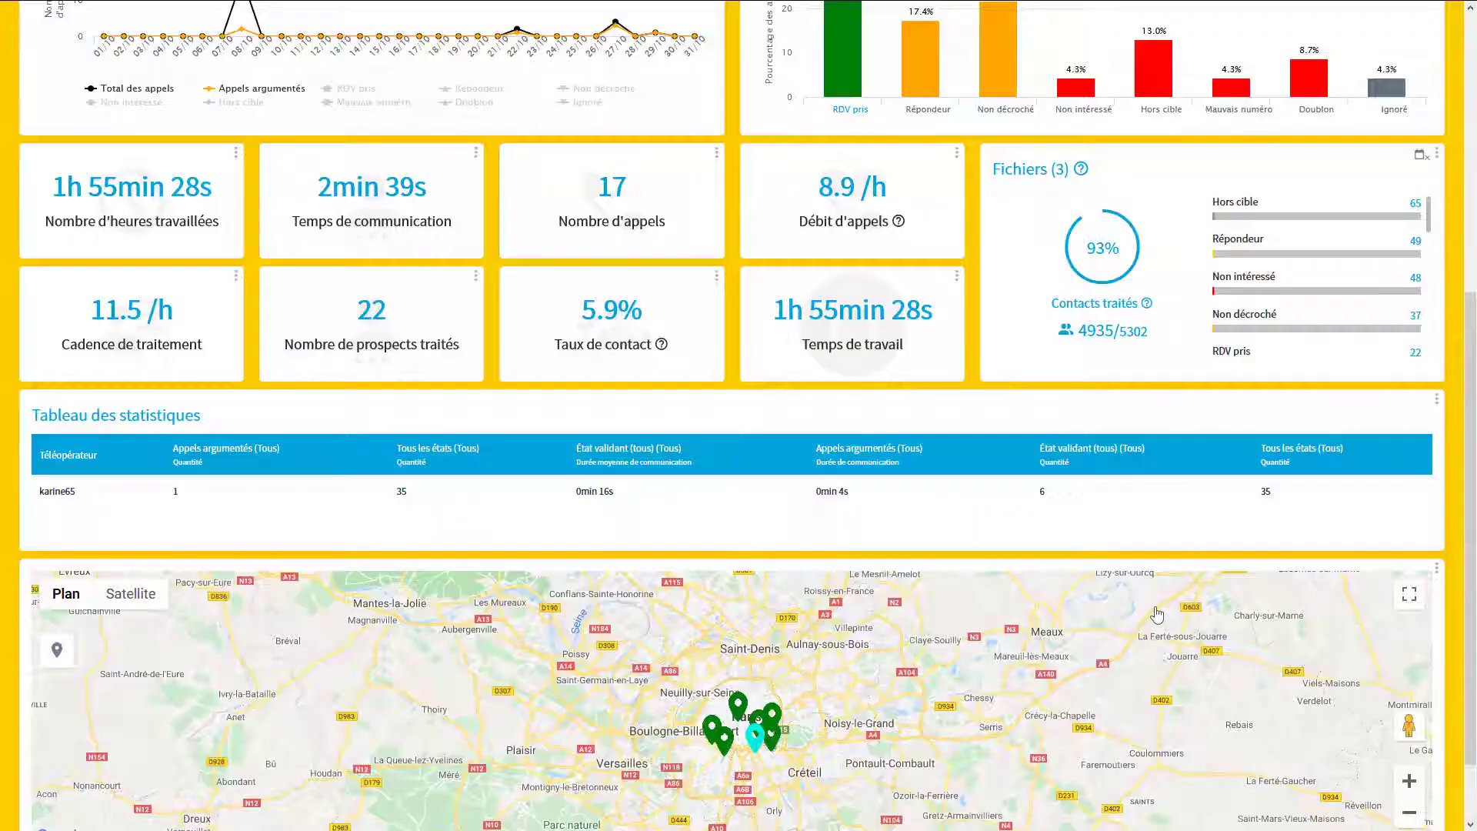
- Save the customised dashboard as a template named "Tableau de bord numéro 1"
scroll(739, 415, "up", 6)
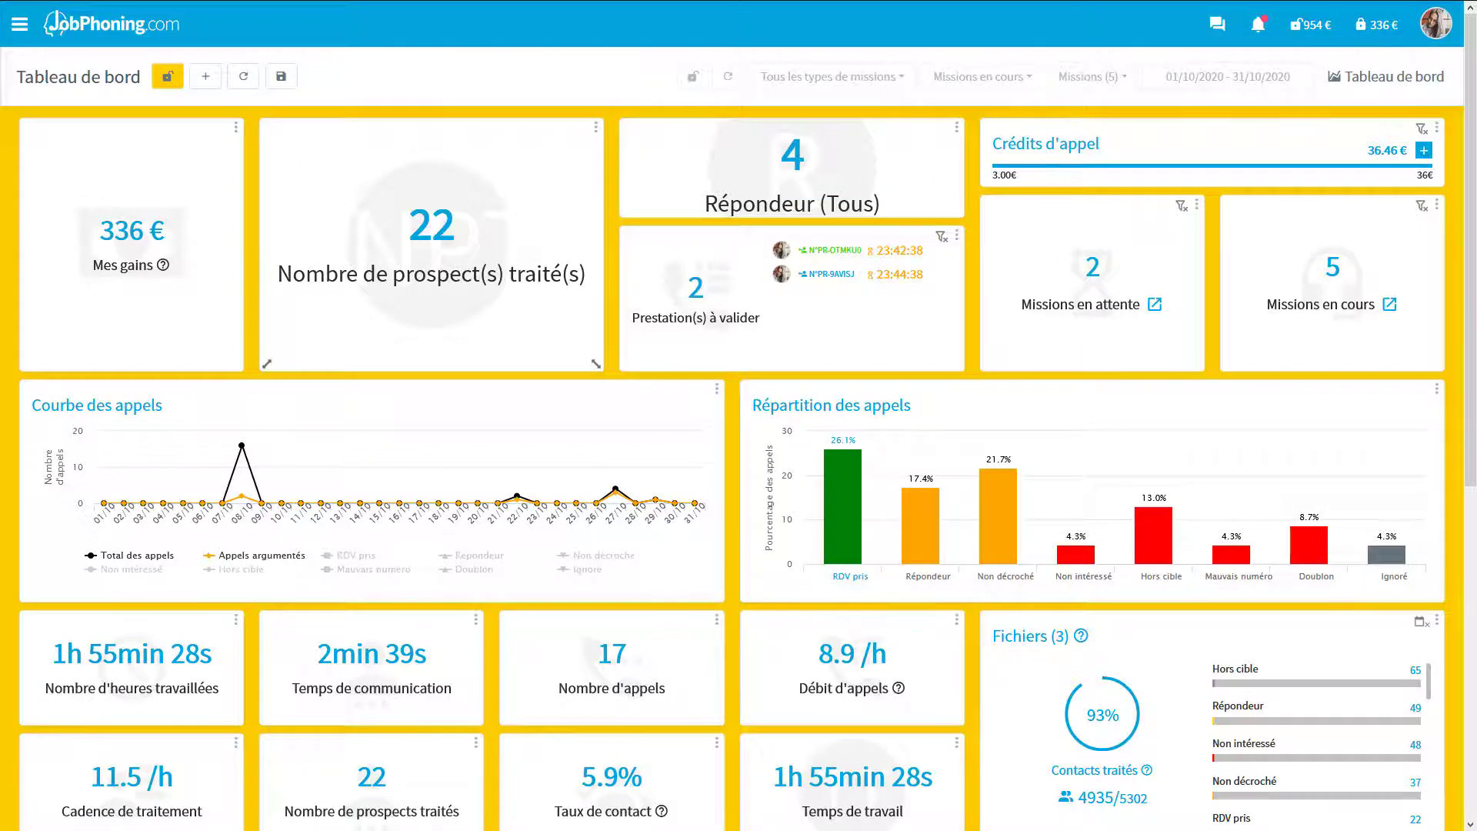
left_click(282, 78)
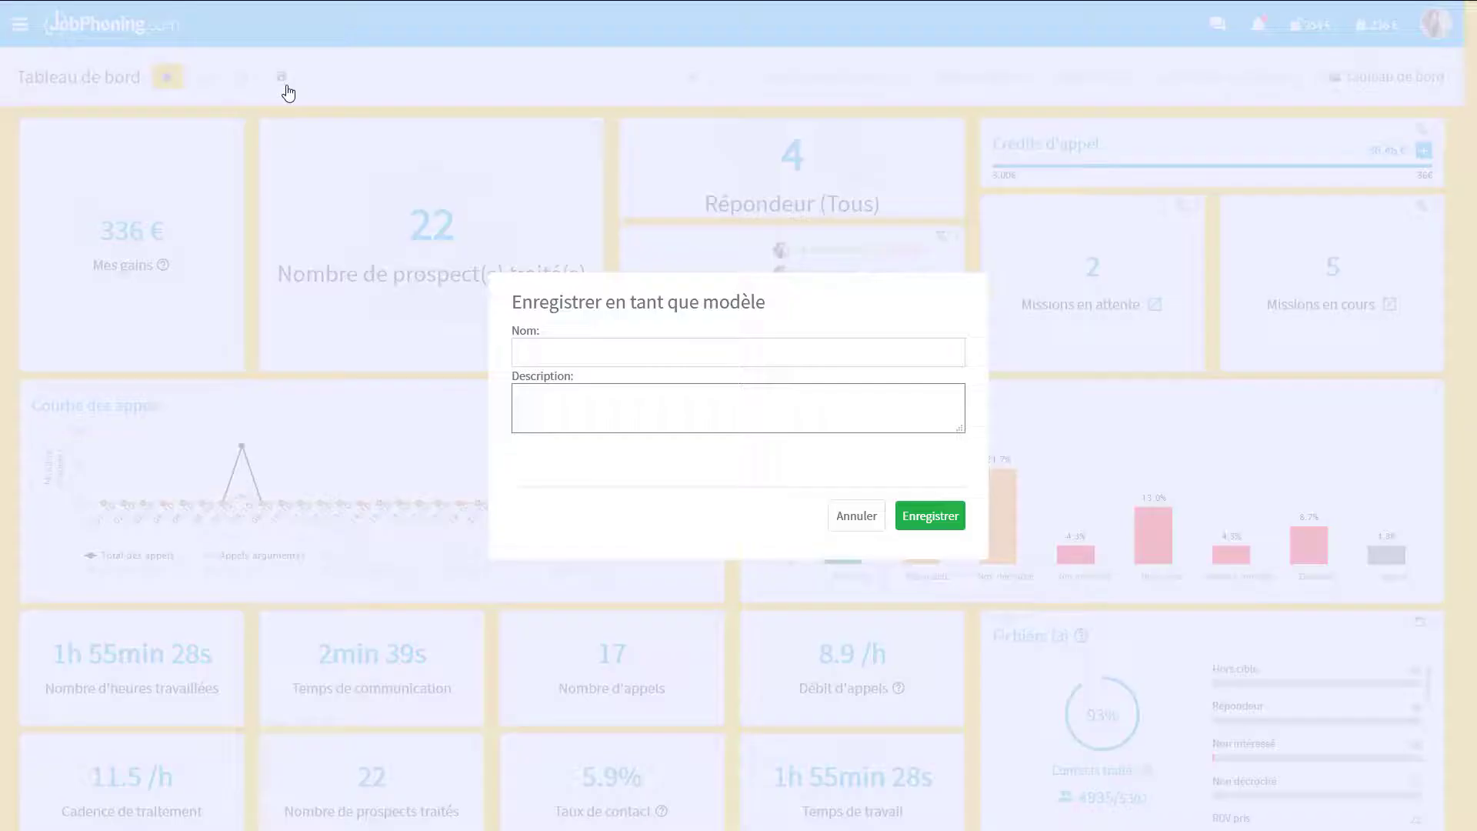
left_click(574, 351)
type("Tableau de bord numéro 1")
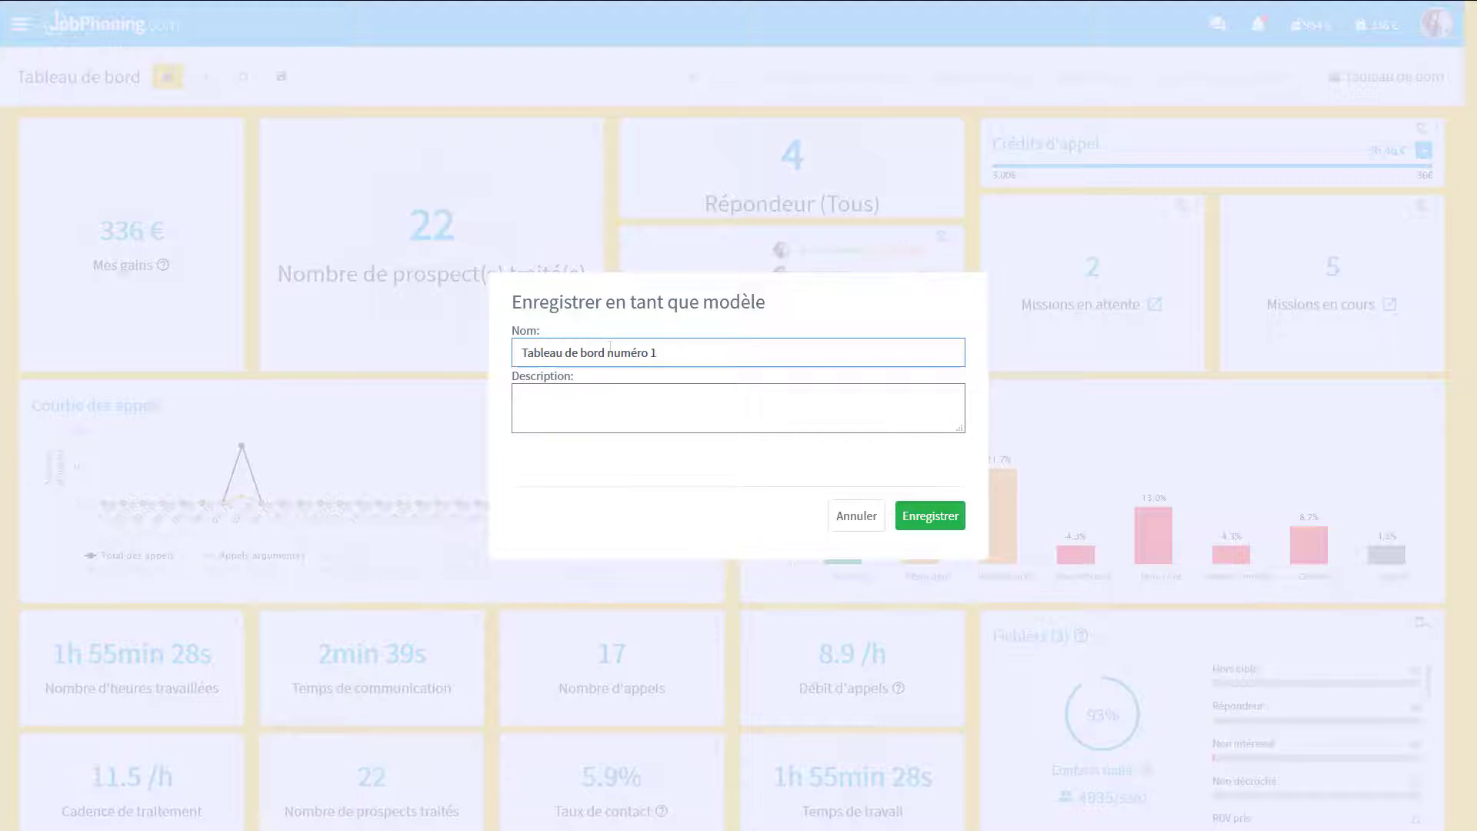
left_click(937, 519)
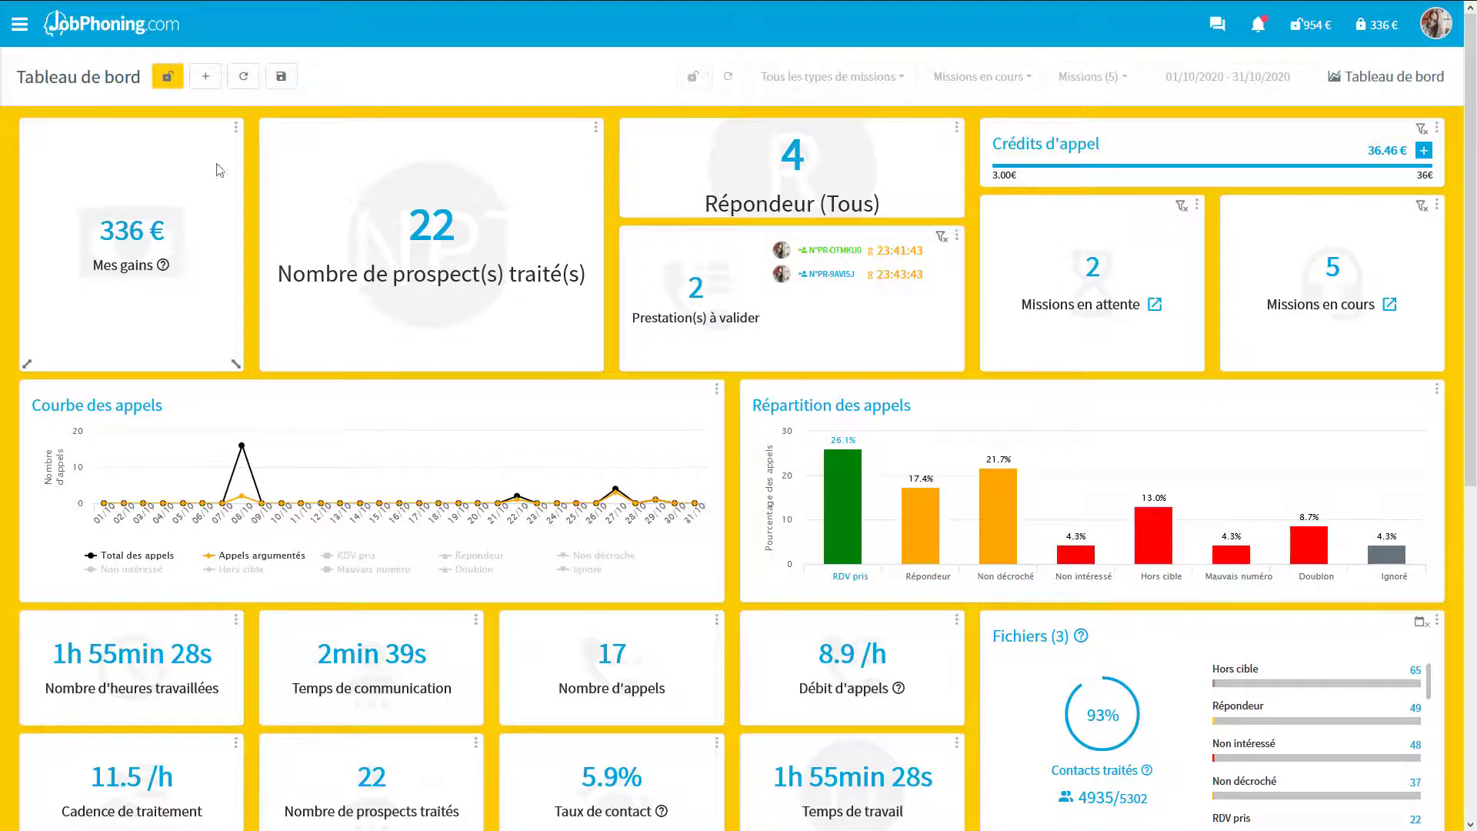
- Reset the dashboard with the default template Missions JobPhoning (TO JP) and lock its layout
left_click(242, 78)
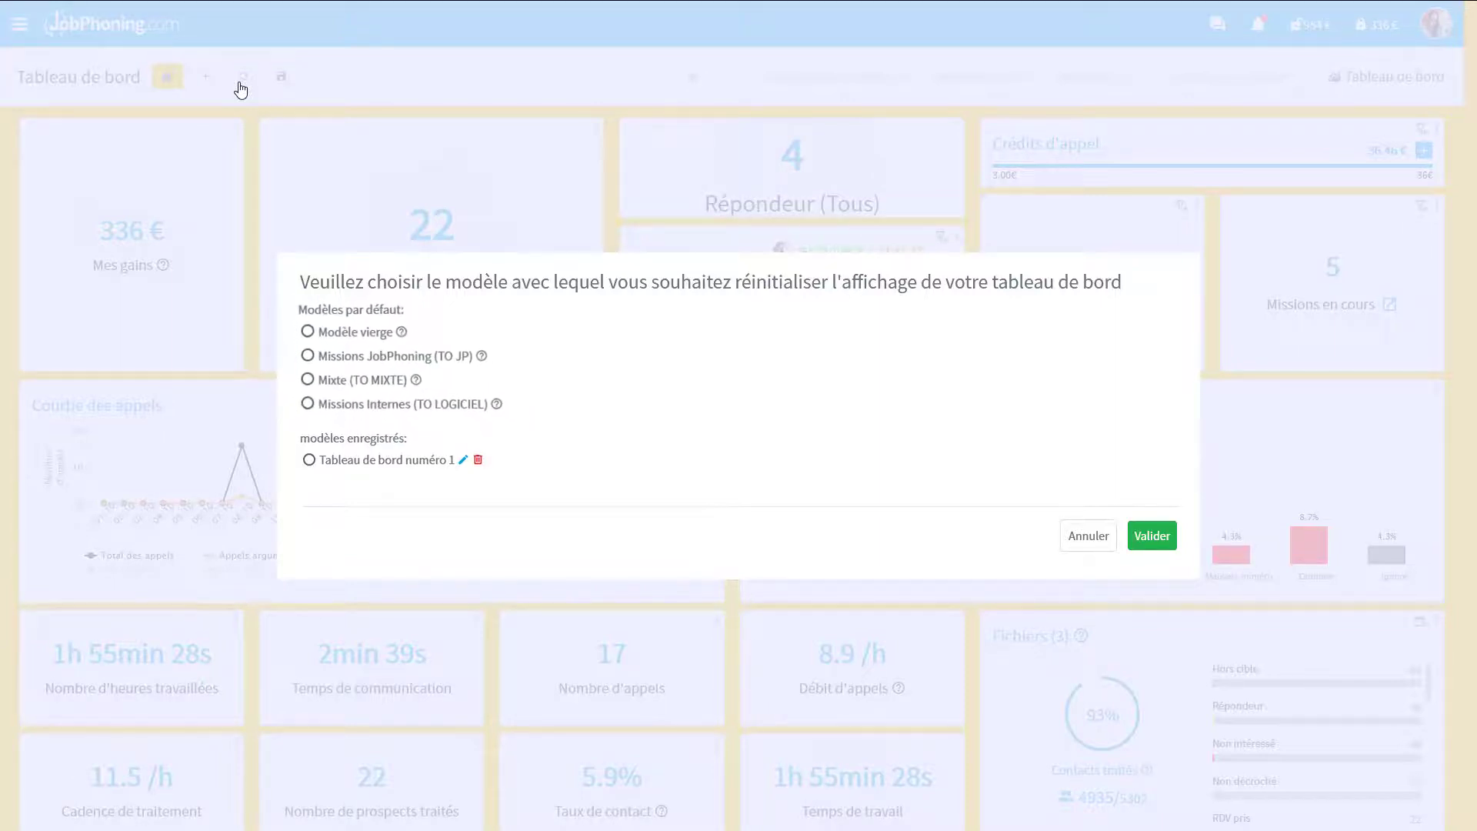
left_click(310, 356)
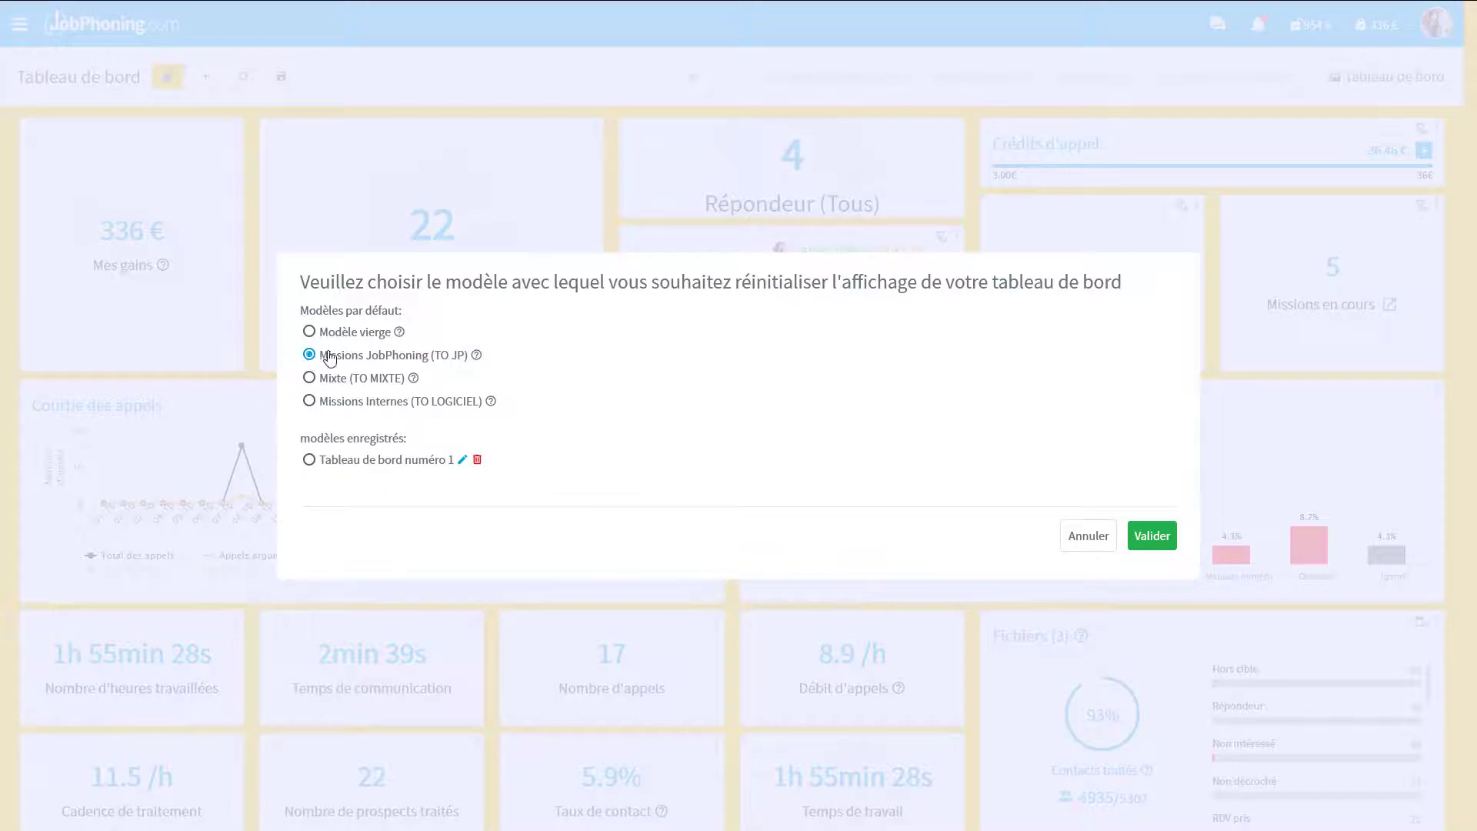
left_click(1154, 537)
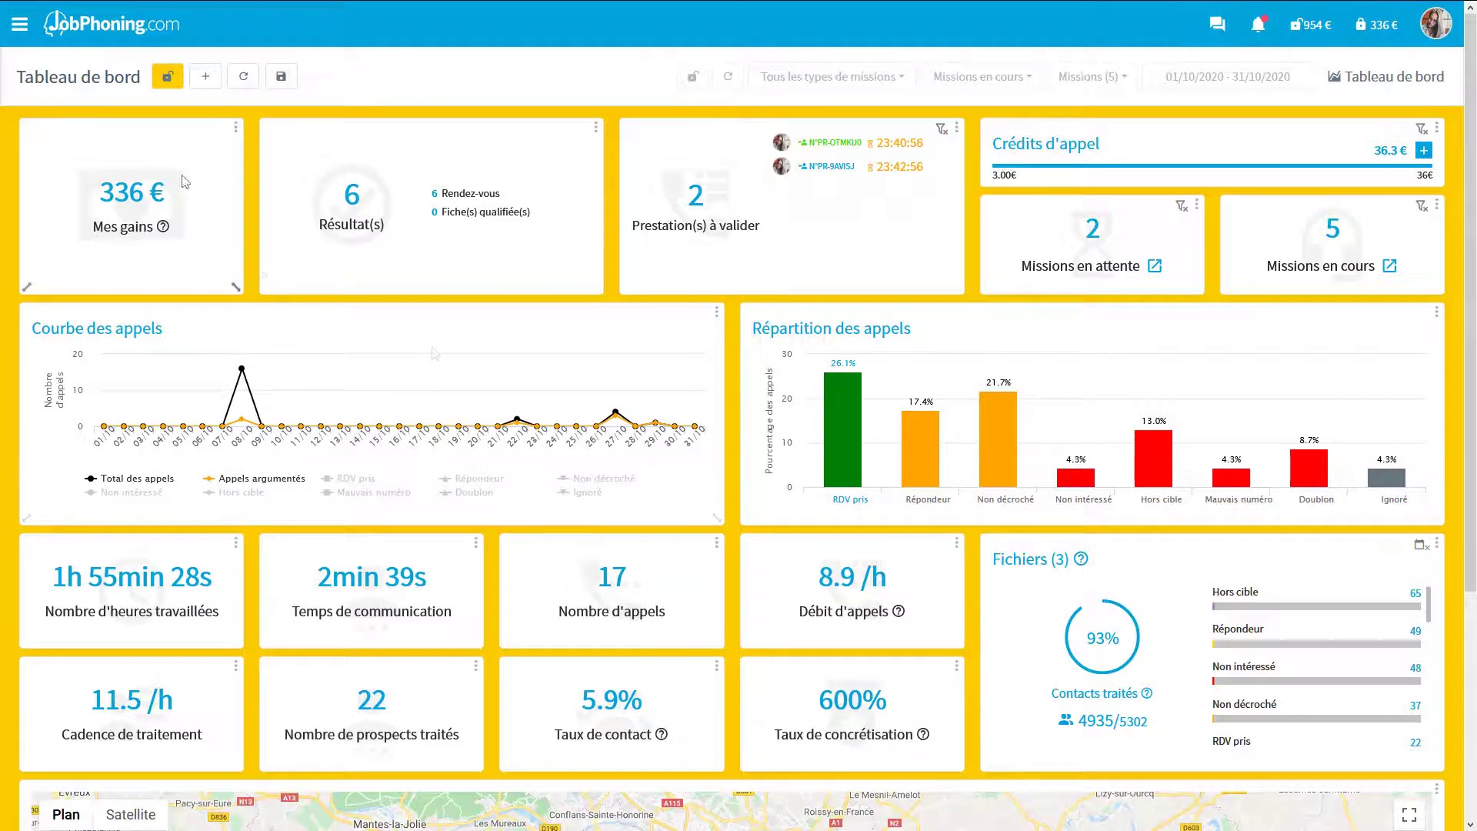
left_click(169, 82)
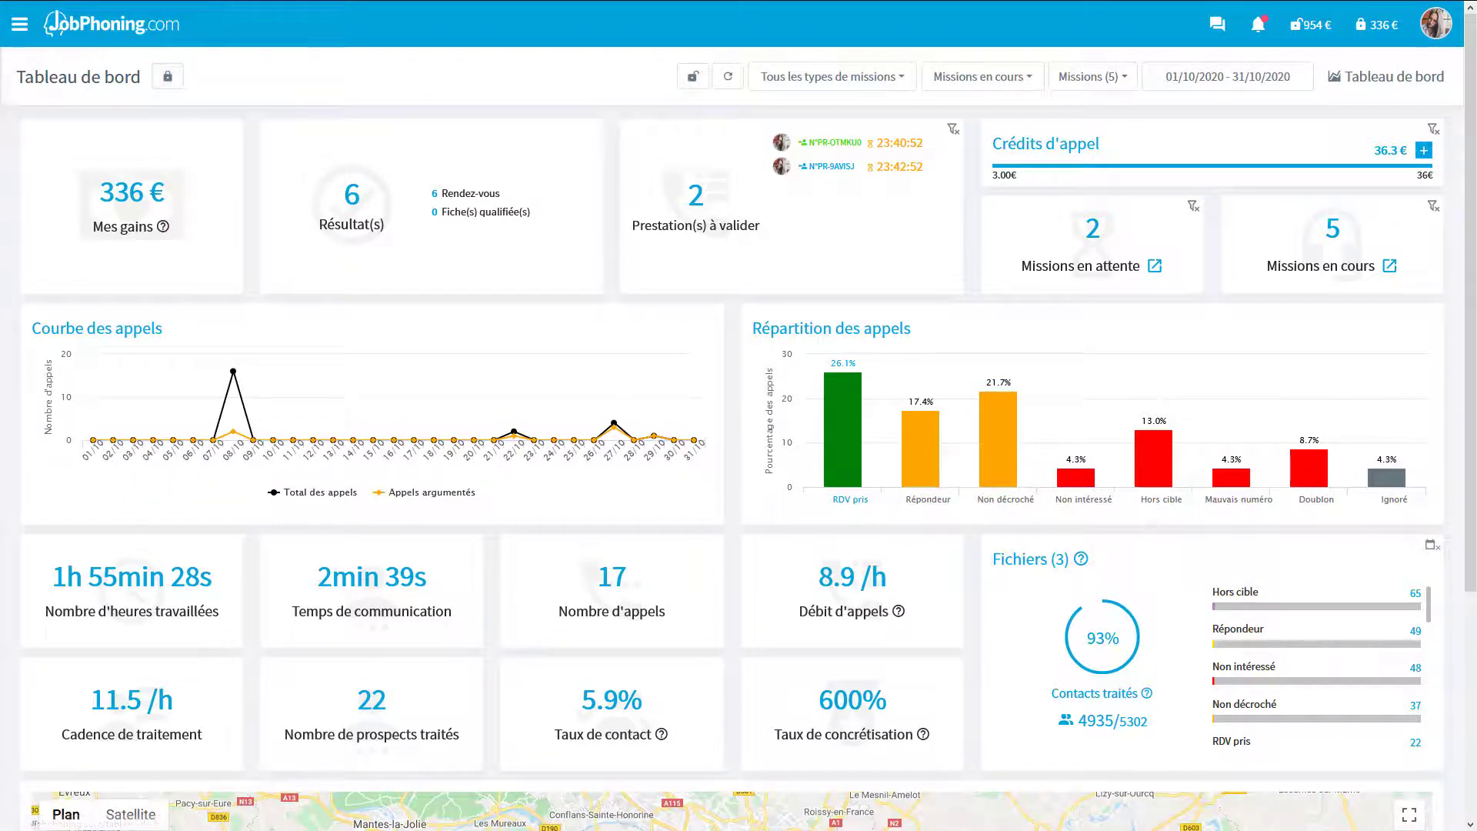